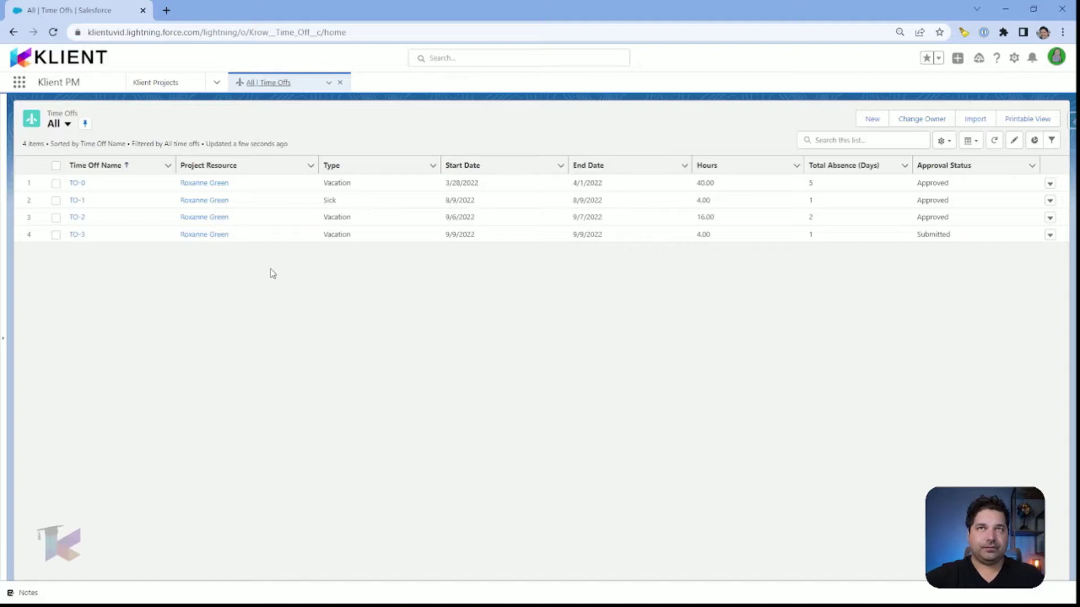
Step: Start a new time off record, assign the engagement lead as project resource and set the type to Vacation
{"action": "left_click", "coordinate": [872, 120]}
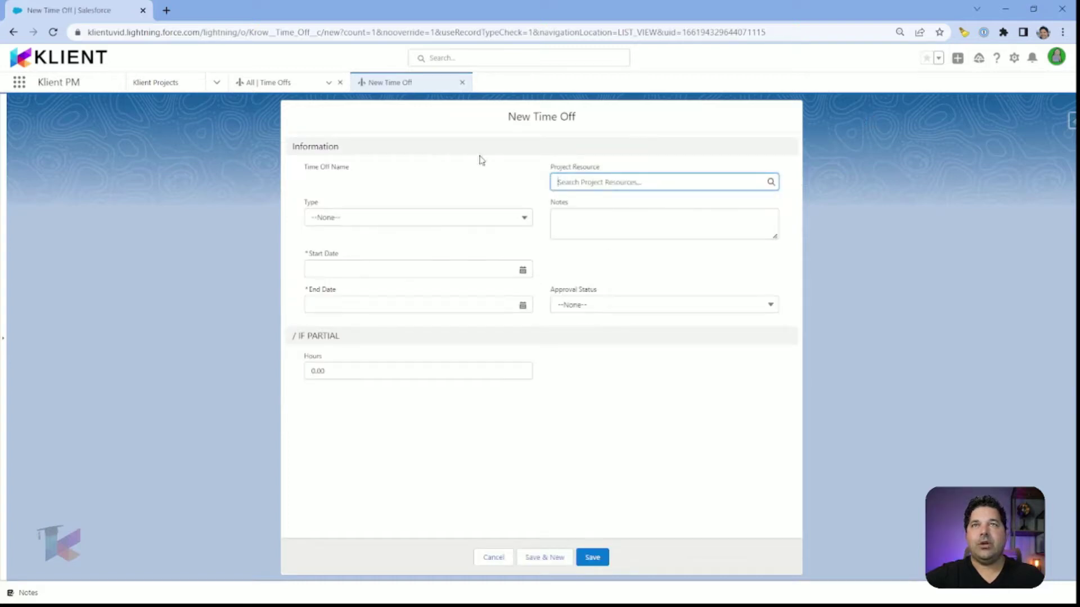
{"action": "type", "text": "rox"}
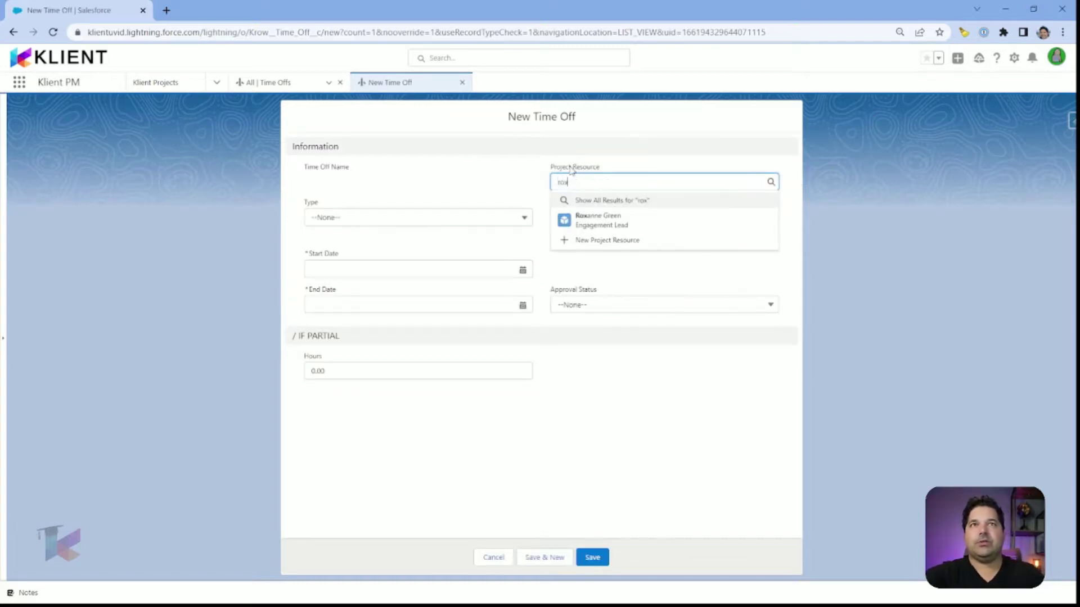
{"action": "left_click", "coordinate": [615, 221]}
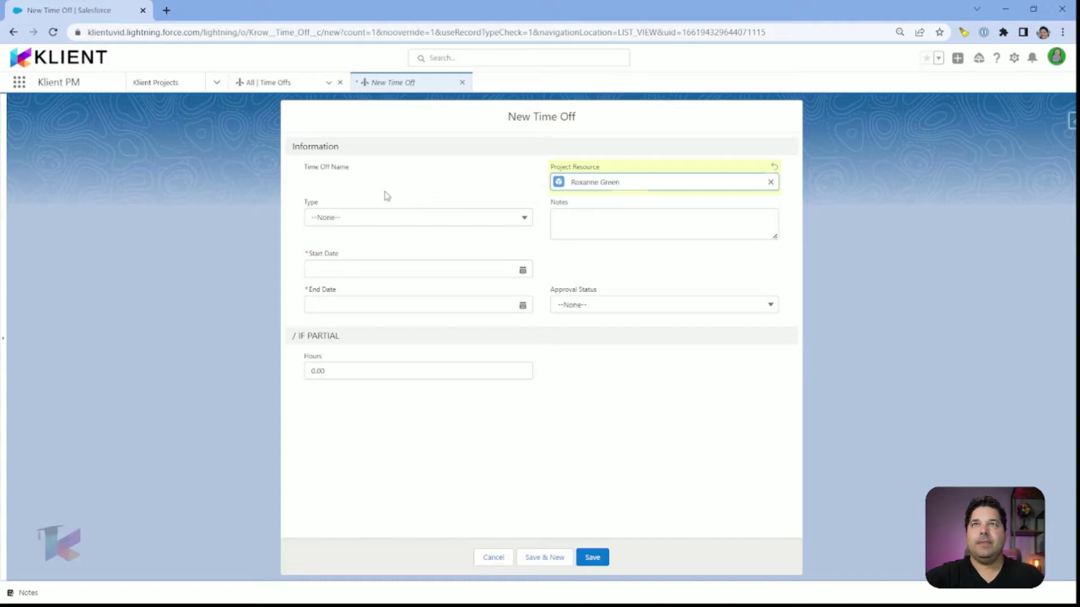
{"action": "left_click", "coordinate": [516, 223]}
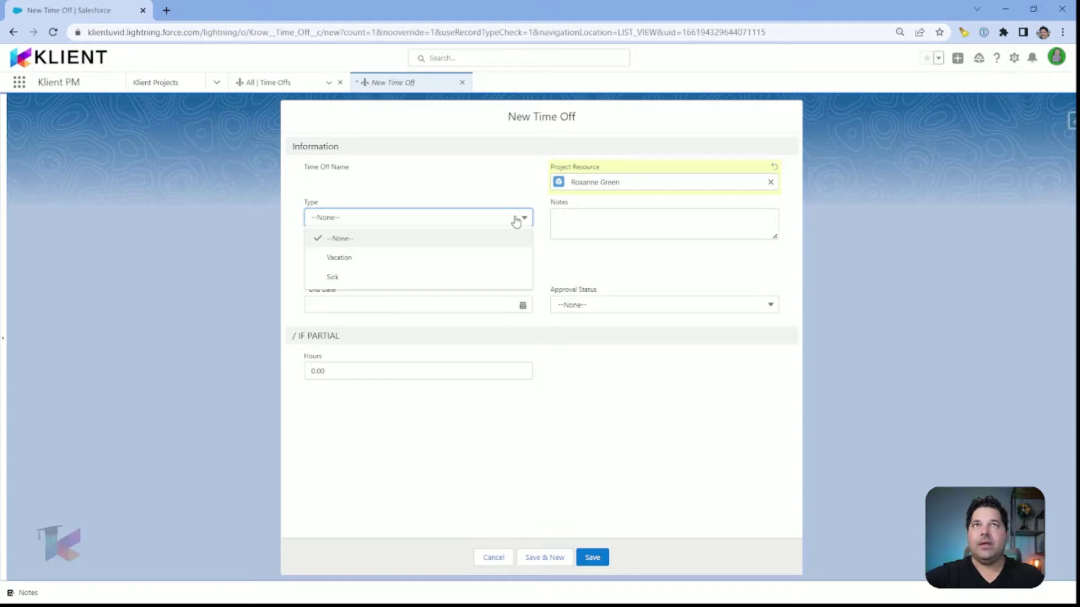
{"action": "left_click", "coordinate": [340, 258]}
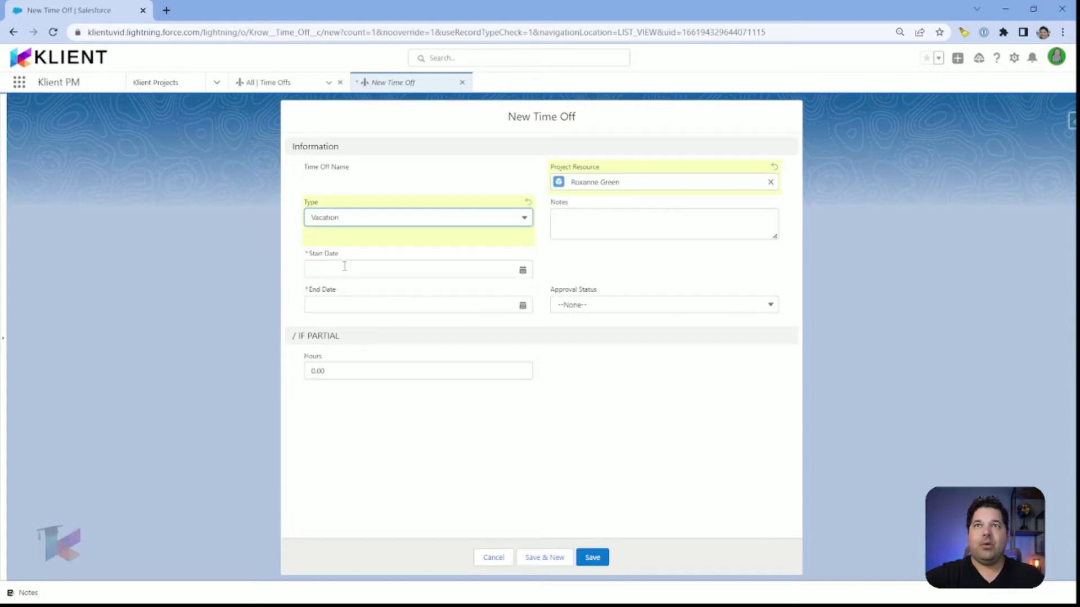
Step: Set both the start date and the end date of the time off to 9/9/2022
{"action": "left_click", "coordinate": [345, 266]}
{"action": "left_click", "coordinate": [412, 289]}
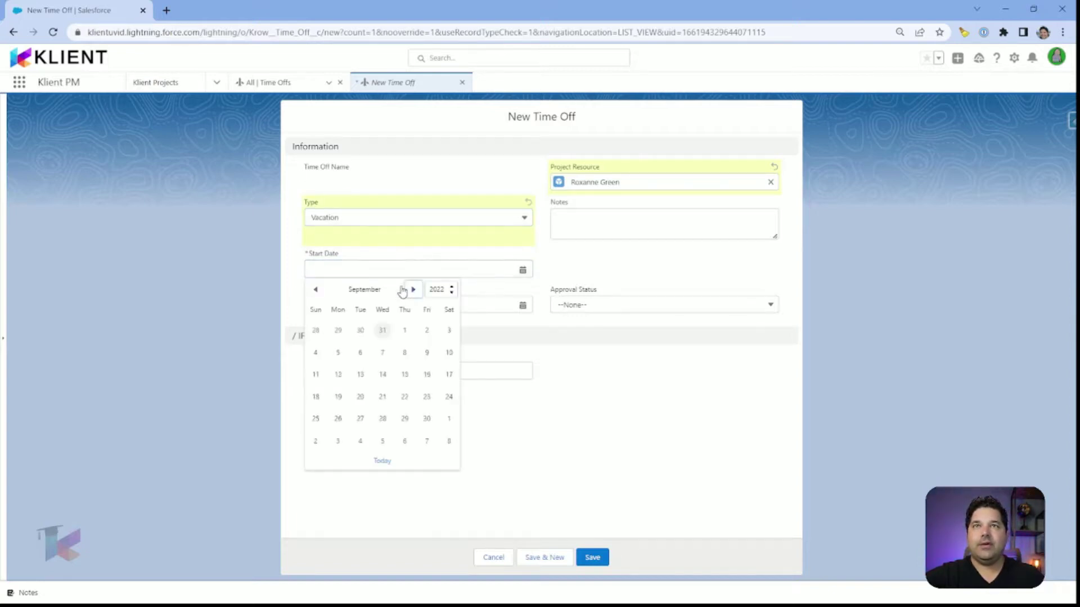
{"action": "left_click", "coordinate": [426, 354]}
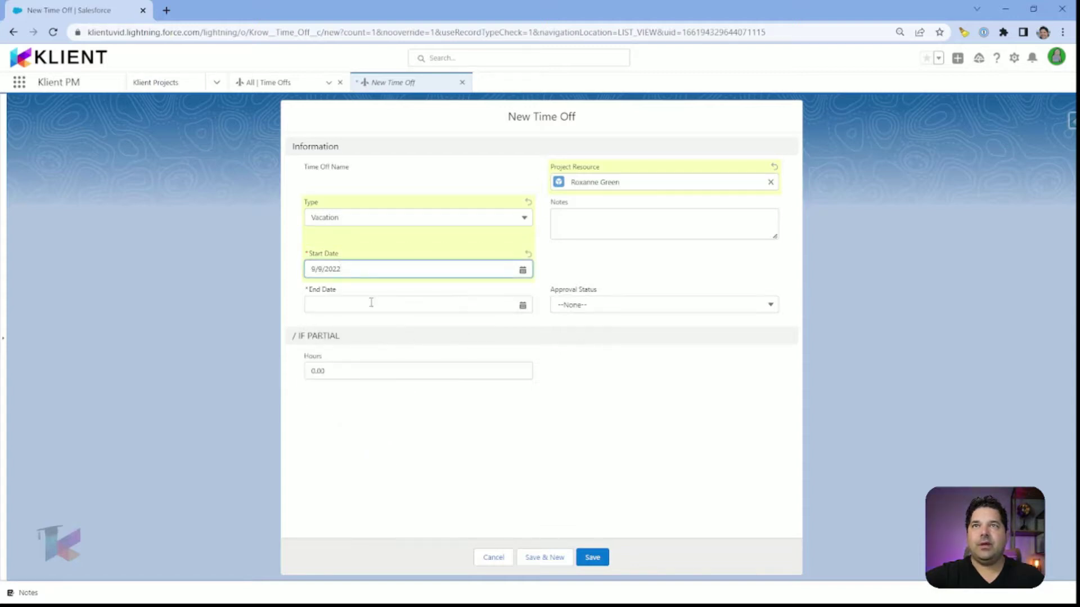
{"action": "left_click", "coordinate": [461, 304]}
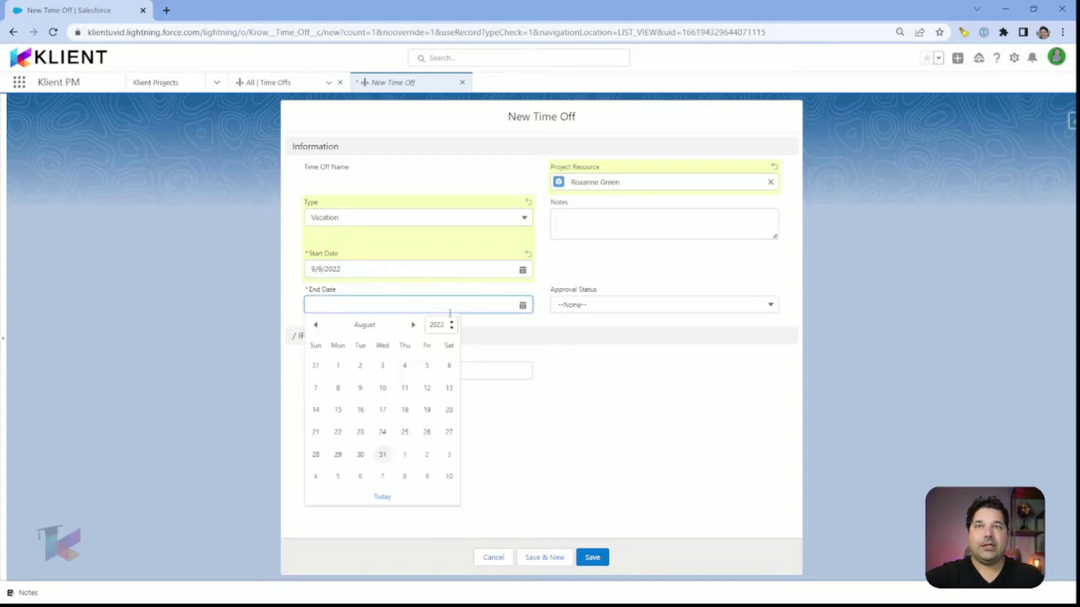
{"action": "left_click", "coordinate": [413, 325]}
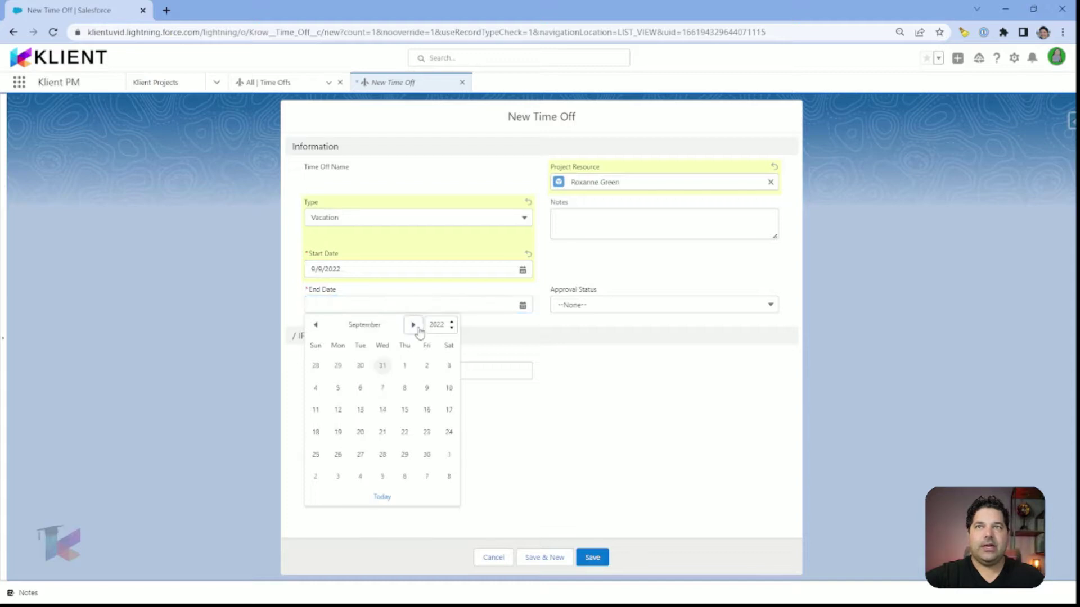
{"action": "left_click", "coordinate": [427, 389]}
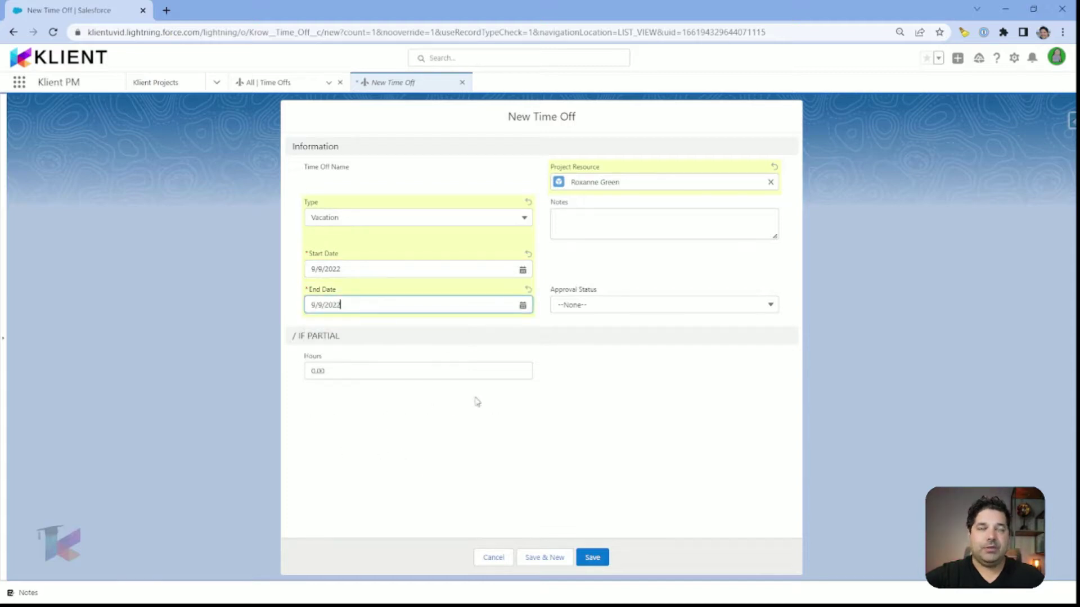
{"action": "left_click", "coordinate": [382, 463]}
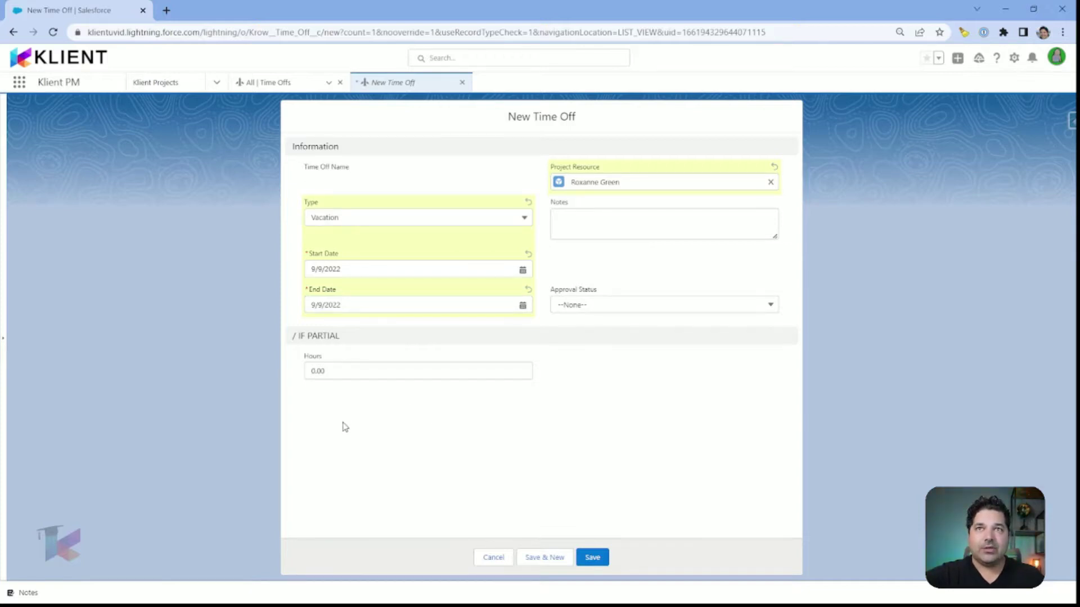
Step: Enter 4 hours for the partial-day absence and save the time off record
{"action": "left_click", "coordinate": [330, 372]}
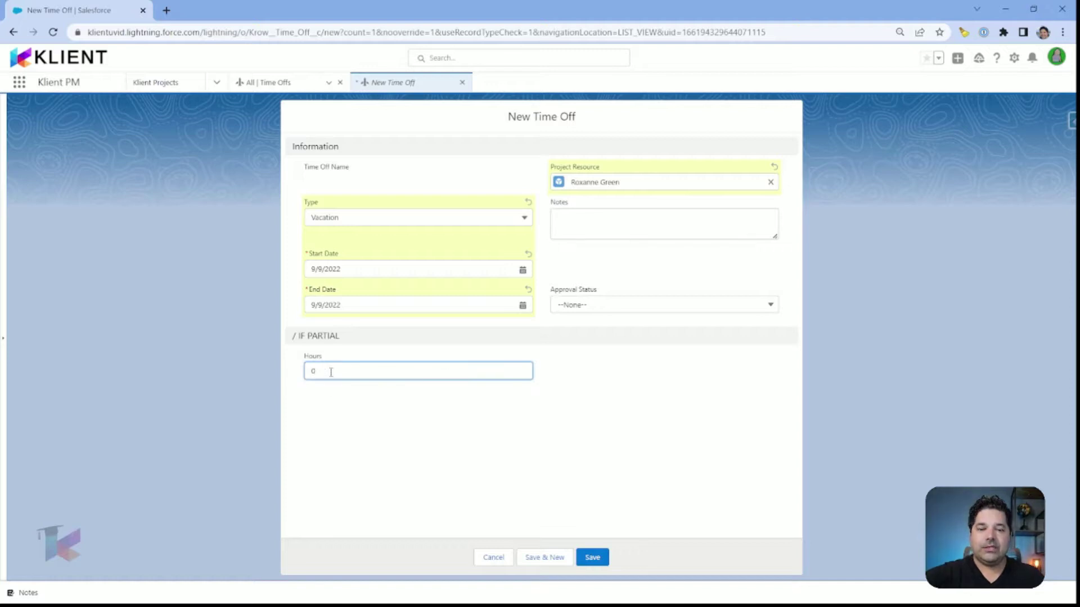
{"action": "type", "text": "4"}
{"action": "left_click", "coordinate": [349, 410]}
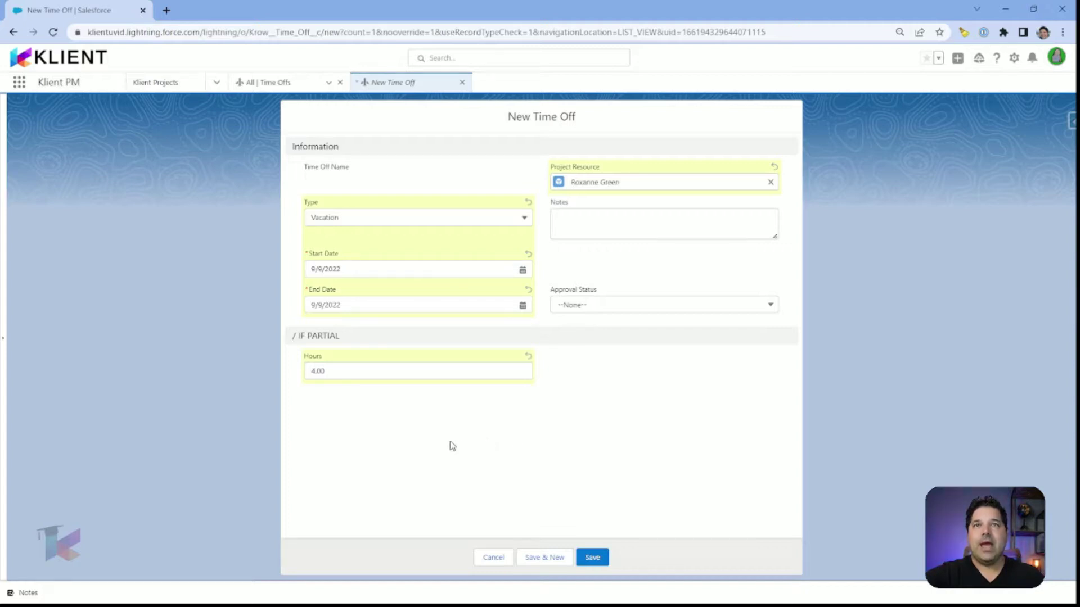
{"action": "left_click", "coordinate": [589, 558]}
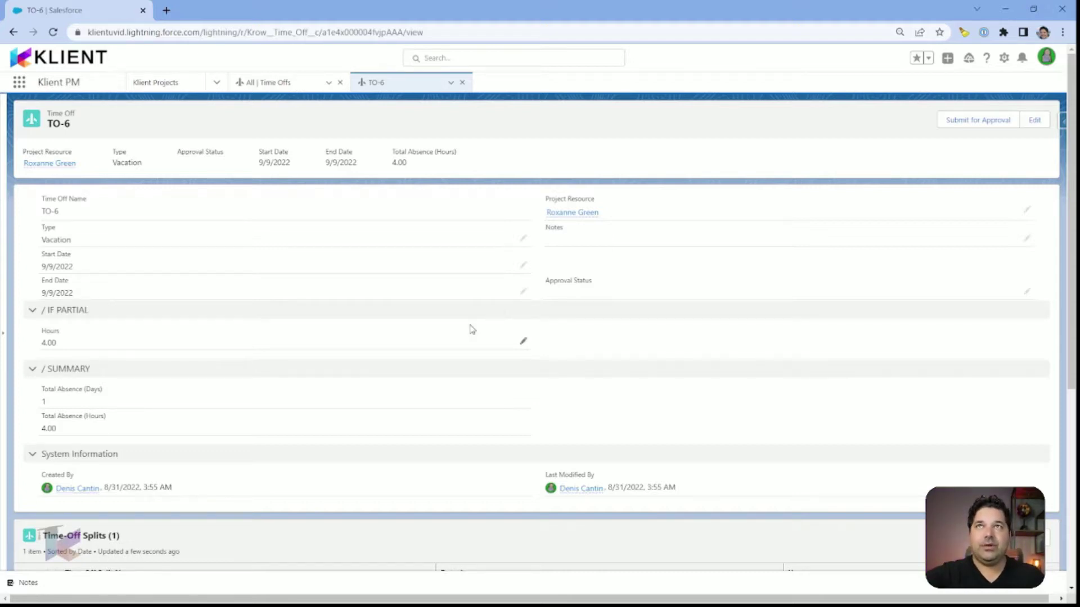
Step: Refresh the list of all time offs and open My Timesheets at the week of 9/5/2022 to 9/11/2022
{"action": "left_click", "coordinate": [286, 89]}
{"action": "key", "text": "F5"}
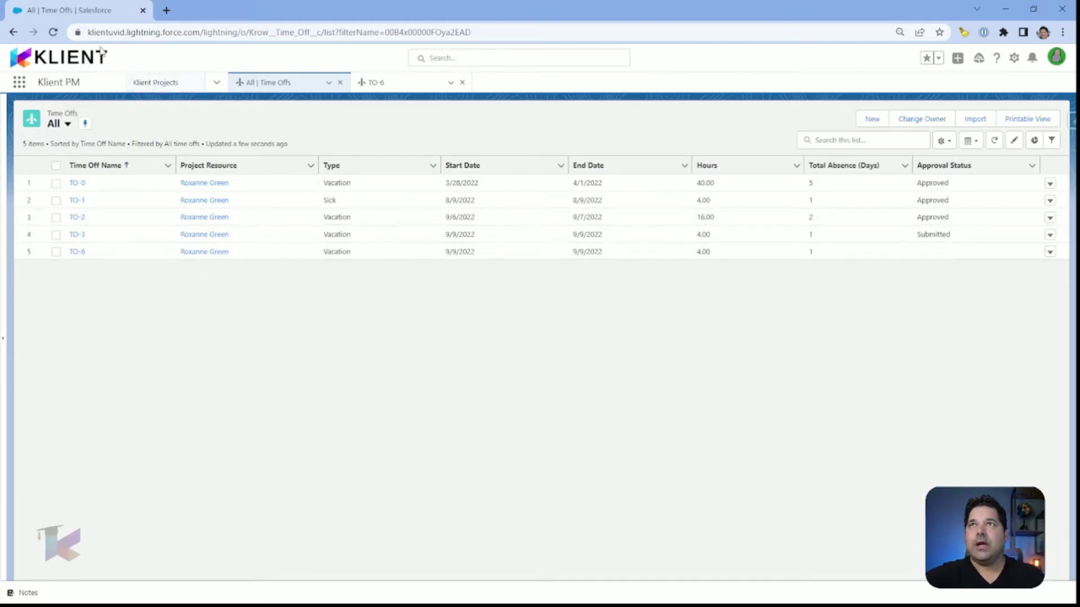
{"action": "left_click", "coordinate": [217, 83]}
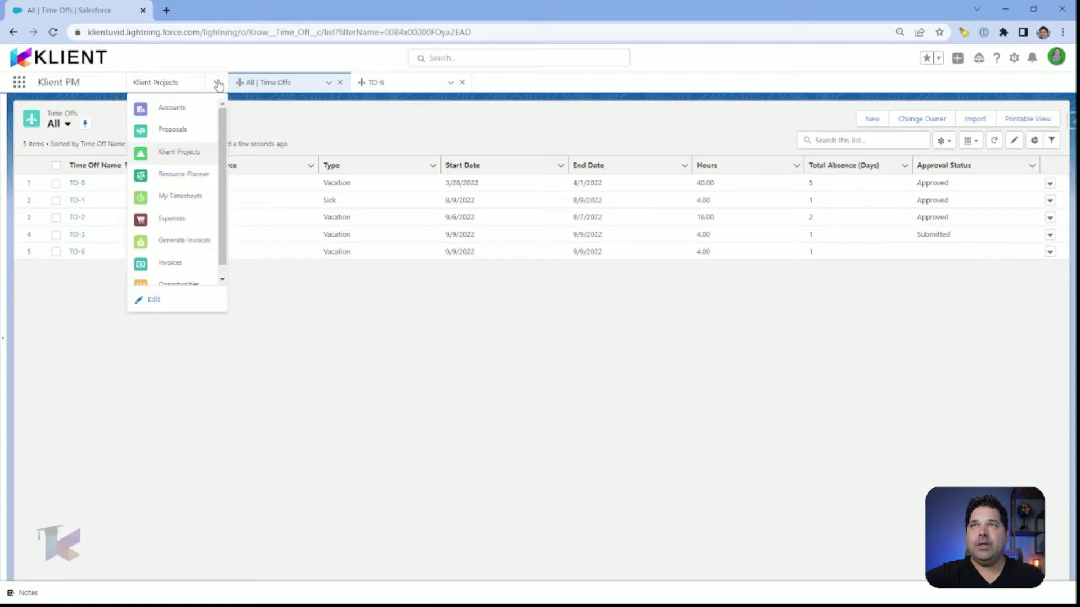
{"action": "left_click", "coordinate": [180, 200]}
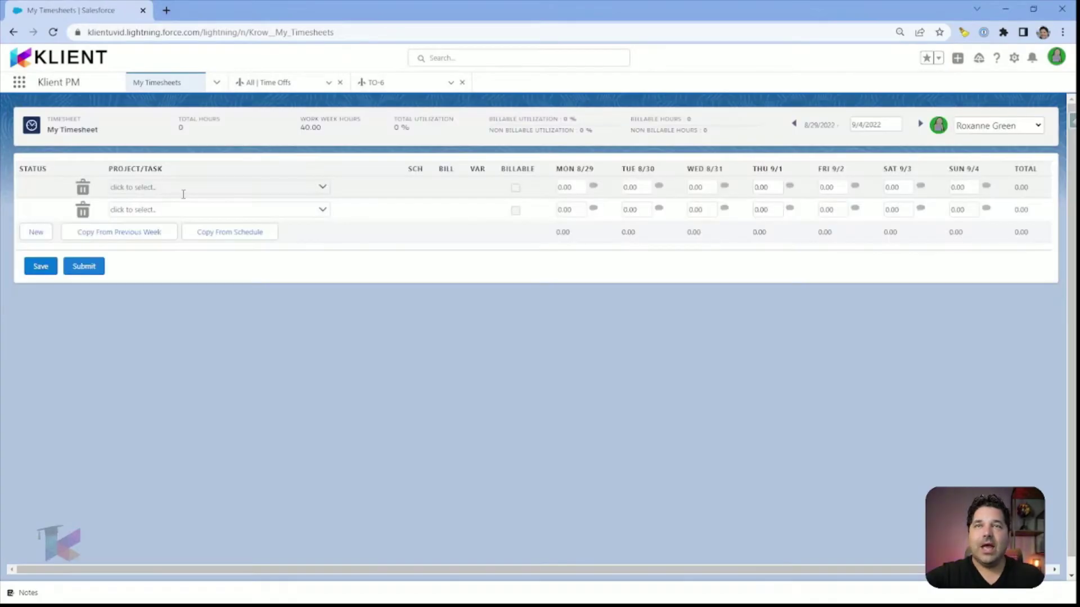
{"action": "left_click", "coordinate": [921, 124]}
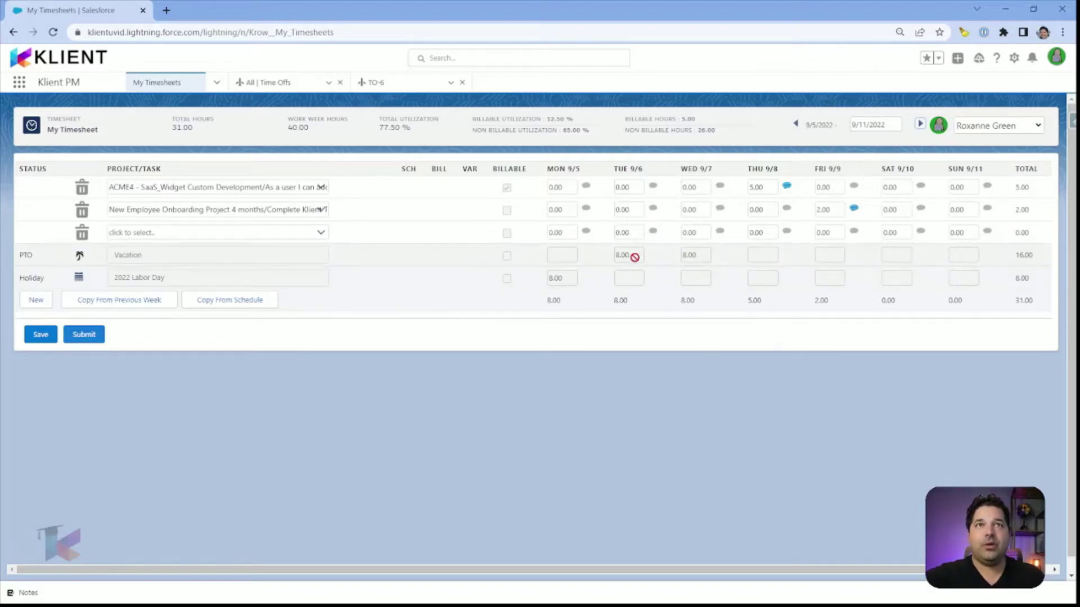
Step: Check the approval statuses in the time offs list and review the existing Thursday and Friday notes in the timesheet
{"action": "left_click", "coordinate": [265, 84]}
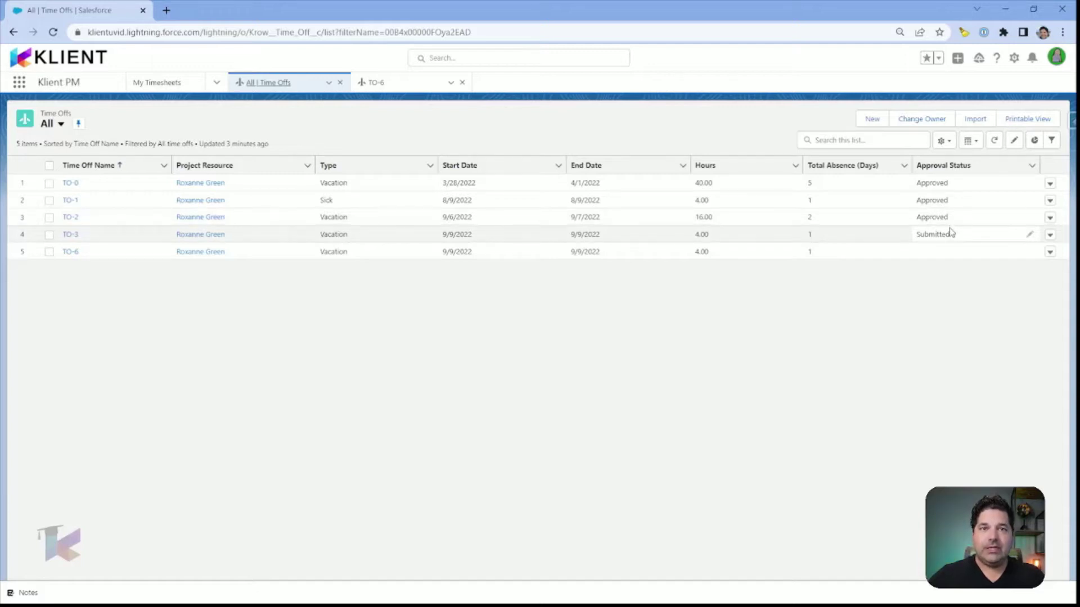
{"action": "left_click", "coordinate": [168, 91]}
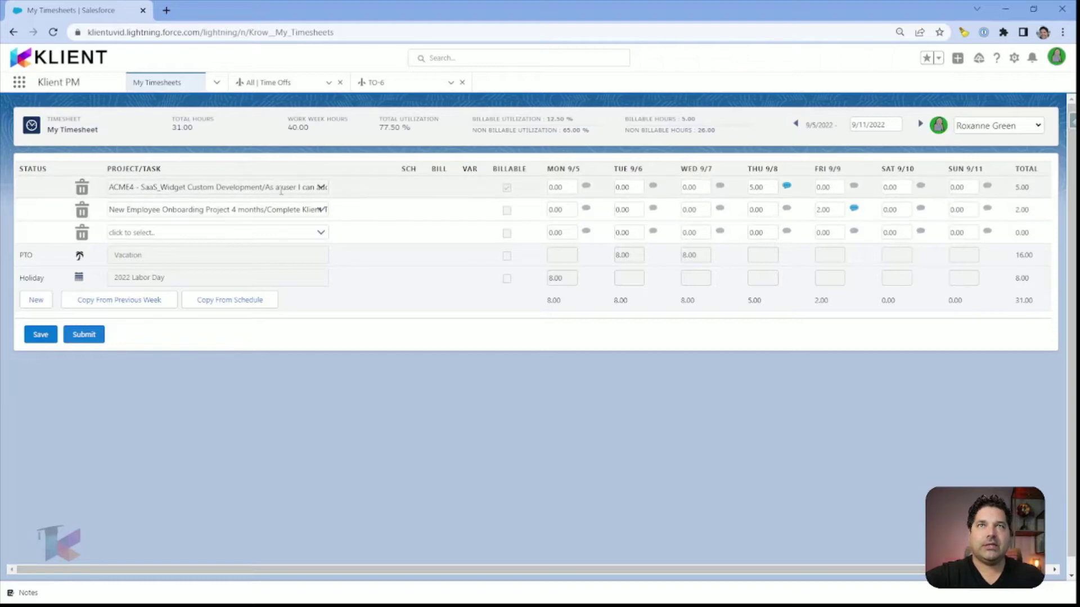
{"action": "left_click", "coordinate": [787, 188]}
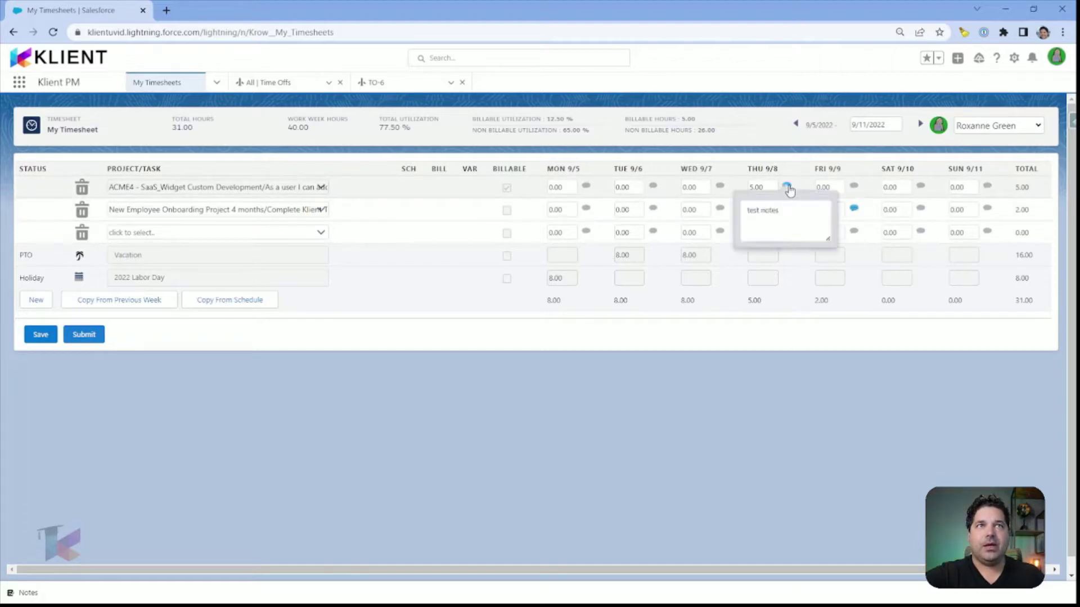
{"action": "mouse_move", "coordinate": [855, 212]}
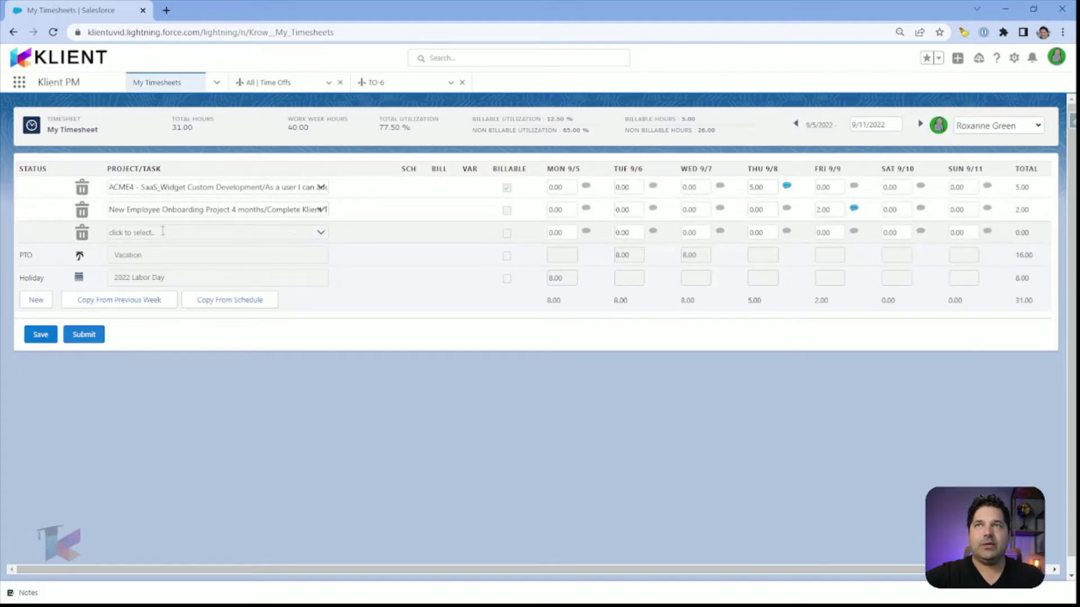
Step: Assign the project ACME4 - SaaS_Widget Custom Development to the empty third timesheet row
{"action": "left_click", "coordinate": [315, 231]}
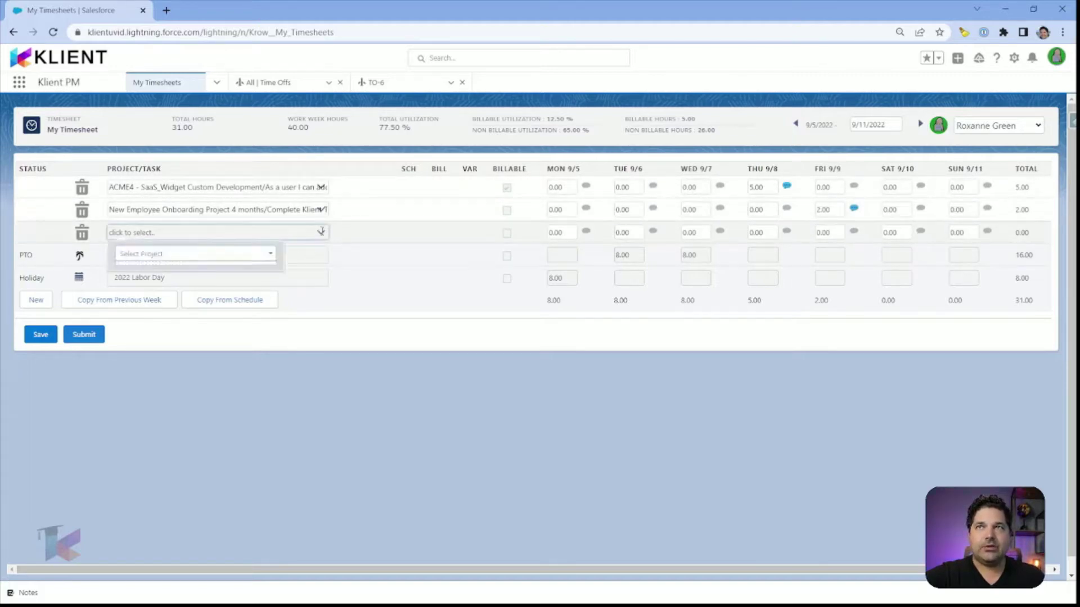
{"action": "left_click", "coordinate": [269, 256]}
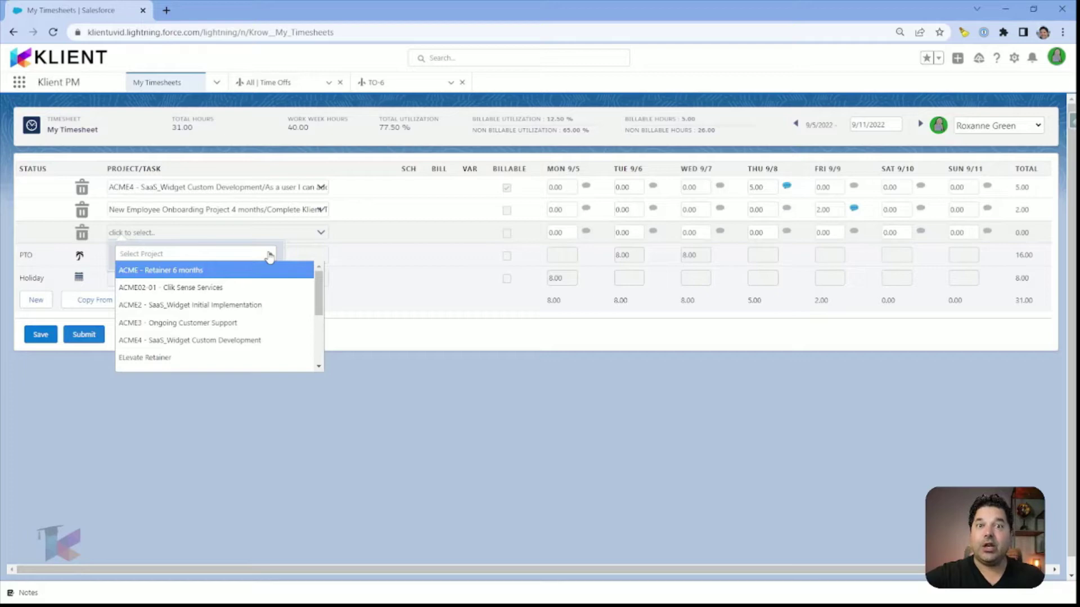
{"action": "scroll", "coordinate": [270, 284], "scroll_direction": "down", "scroll_amount": 3}
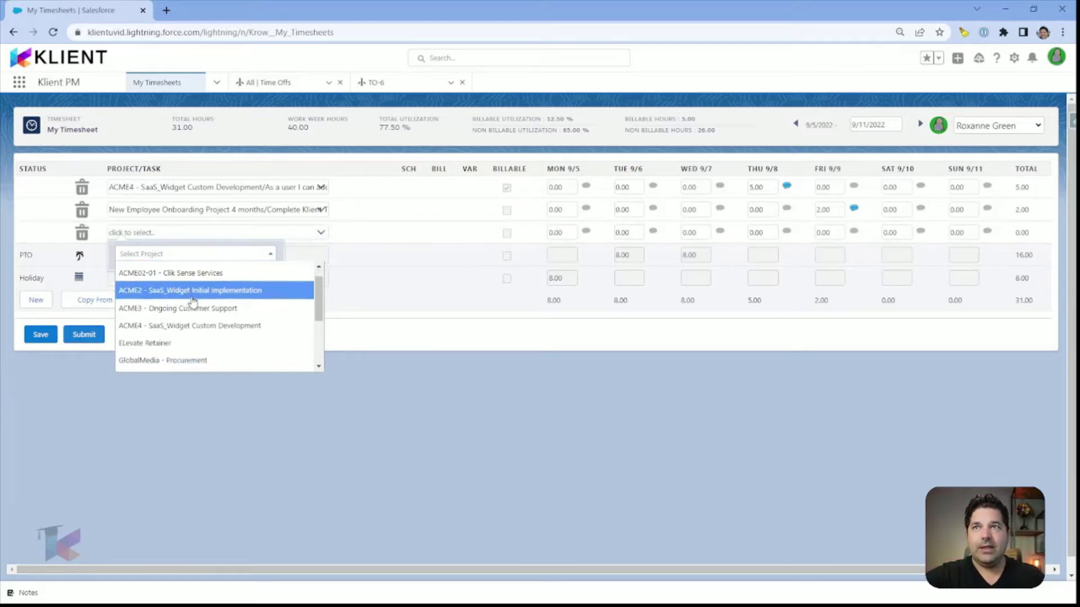
{"action": "mouse_move", "coordinate": [323, 309]}
{"action": "left_mouse_down"}
{"action": "mouse_move", "coordinate": [324, 332]}
{"action": "mouse_move", "coordinate": [319, 289]}
{"action": "left_mouse_up"}
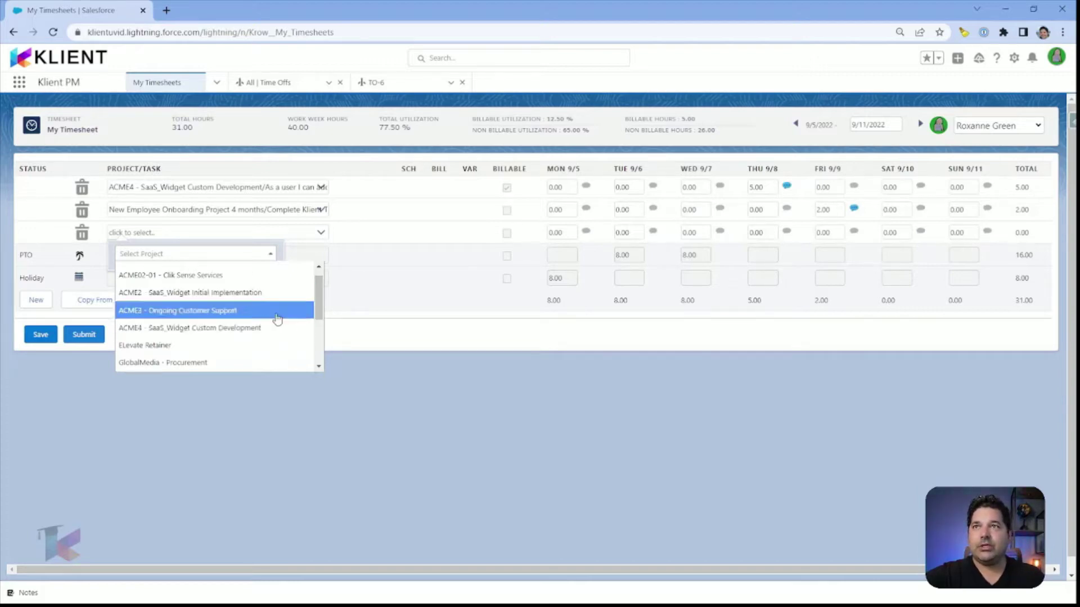
{"action": "left_click", "coordinate": [251, 332]}
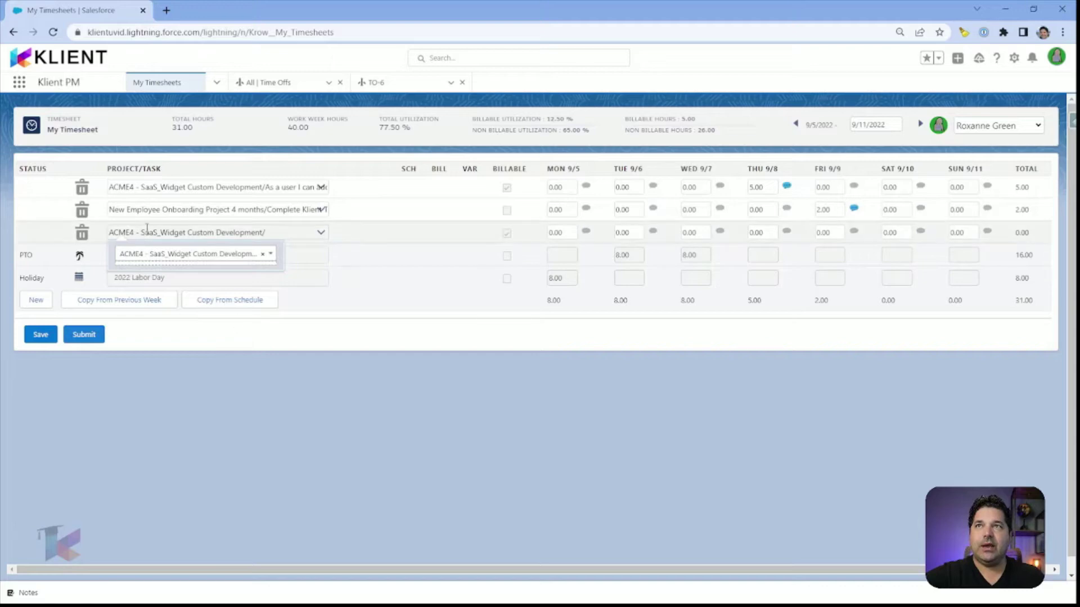
Step: Choose the DEVELOP (STORIES) task "As a Manager I can approve easily all the timesheet" for the third row
{"action": "left_click", "coordinate": [183, 253]}
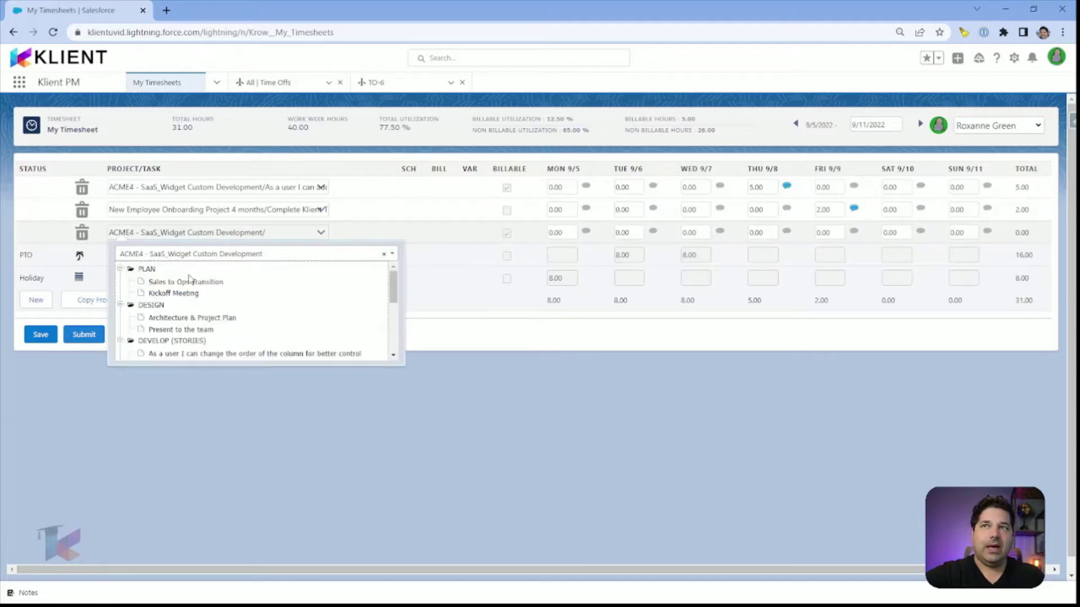
{"action": "mouse_move", "coordinate": [395, 301]}
{"action": "left_mouse_down"}
{"action": "mouse_move", "coordinate": [388, 343]}
{"action": "mouse_move", "coordinate": [380, 296]}
{"action": "mouse_move", "coordinate": [368, 344]}
{"action": "left_mouse_up"}
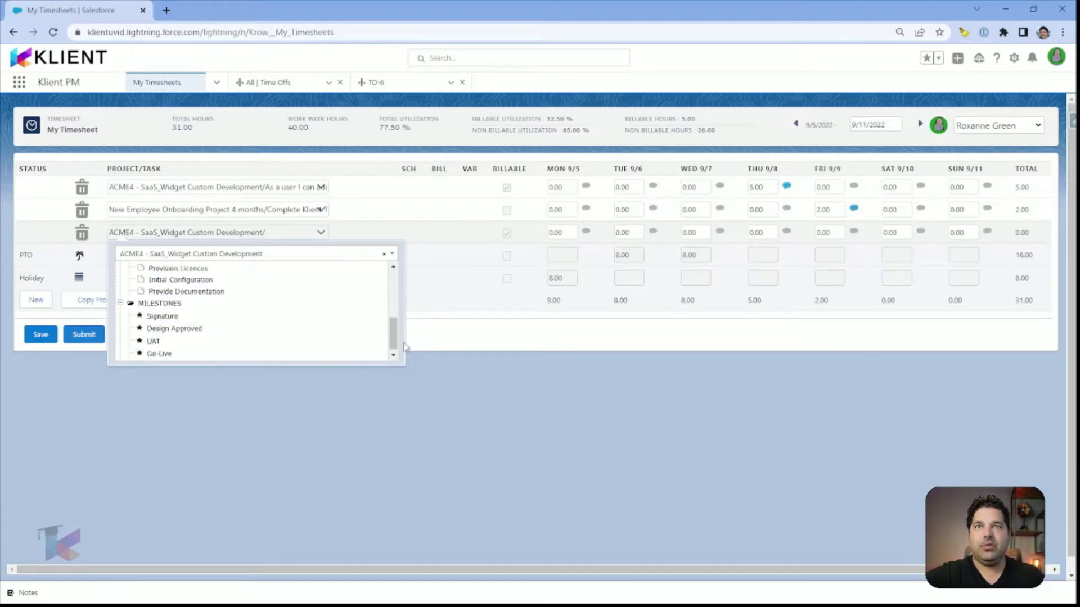
{"action": "mouse_move", "coordinate": [392, 348]}
{"action": "left_mouse_down"}
{"action": "mouse_move", "coordinate": [389, 330]}
{"action": "mouse_move", "coordinate": [392, 343]}
{"action": "left_mouse_up"}
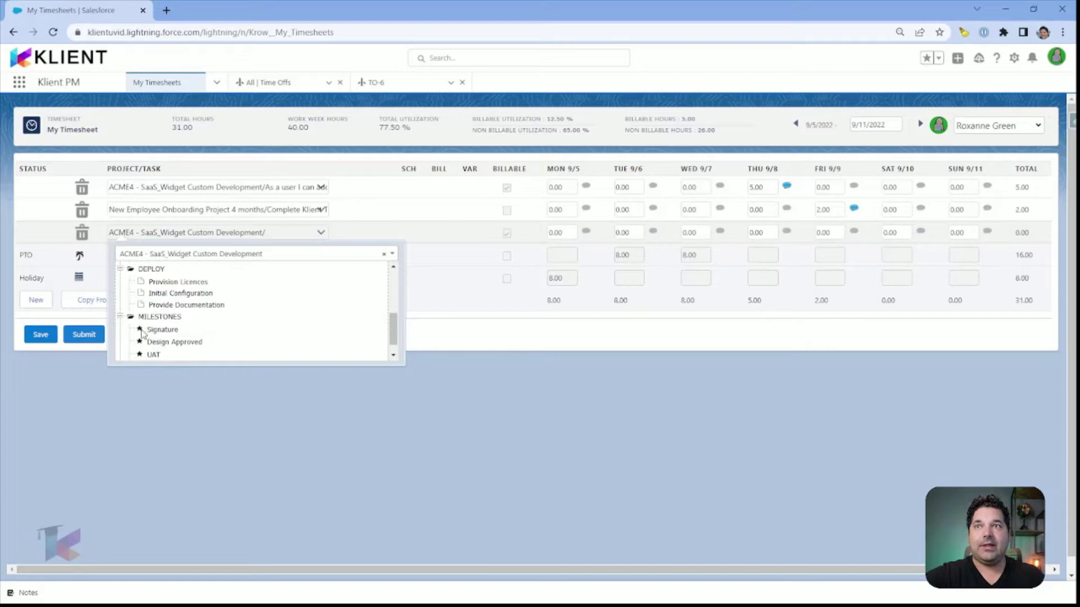
{"action": "left_click_drag", "start_coordinate": [396, 343], "coordinate": [395, 318]}
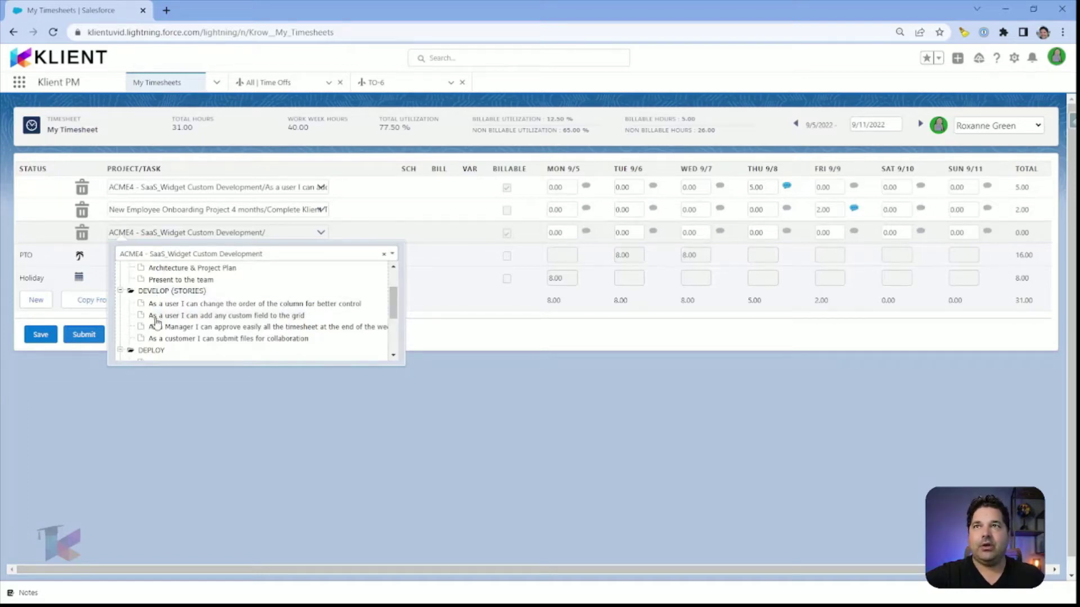
{"action": "left_click", "coordinate": [174, 328]}
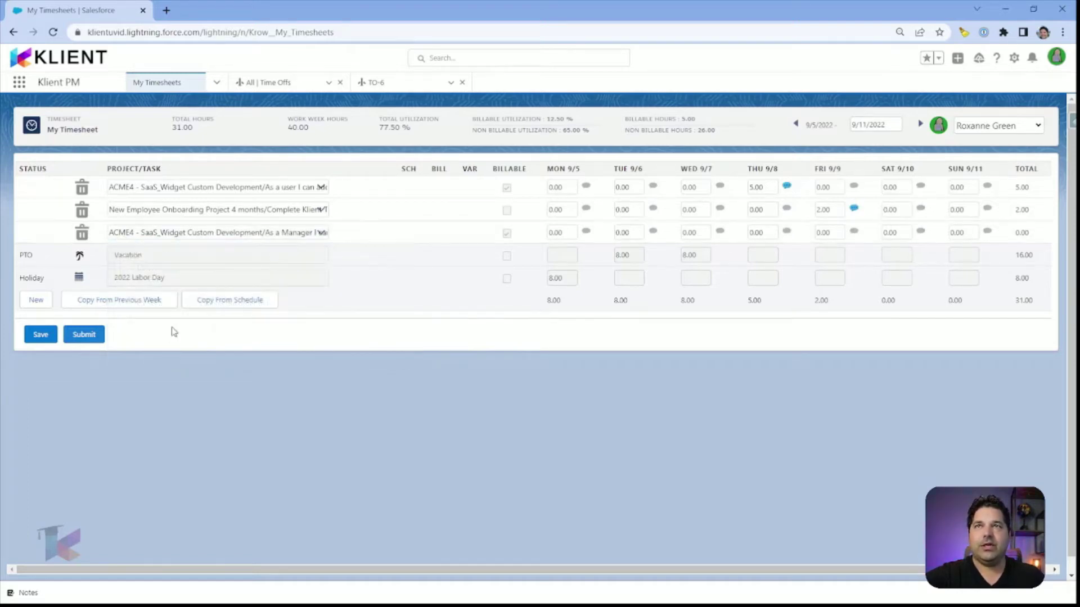
Step: Log 2 hours on Thursday 9/8 in the third row and add the note "notes to customer"
{"action": "left_click", "coordinate": [772, 235]}
{"action": "type", "text": "2"}
{"action": "left_click", "coordinate": [787, 232]}
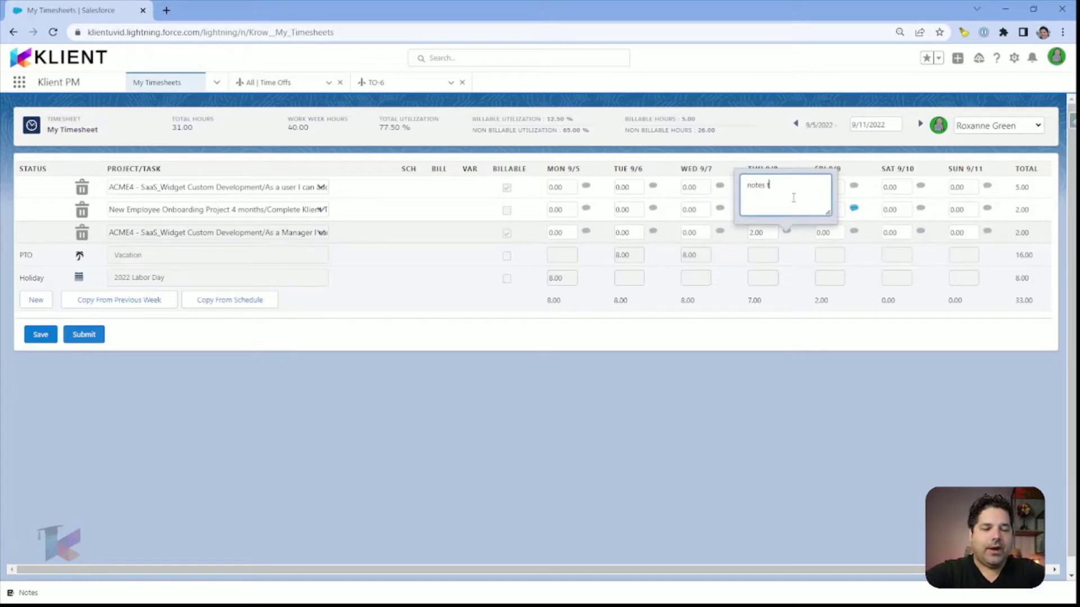
{"action": "type", "text": "notes to customer"}
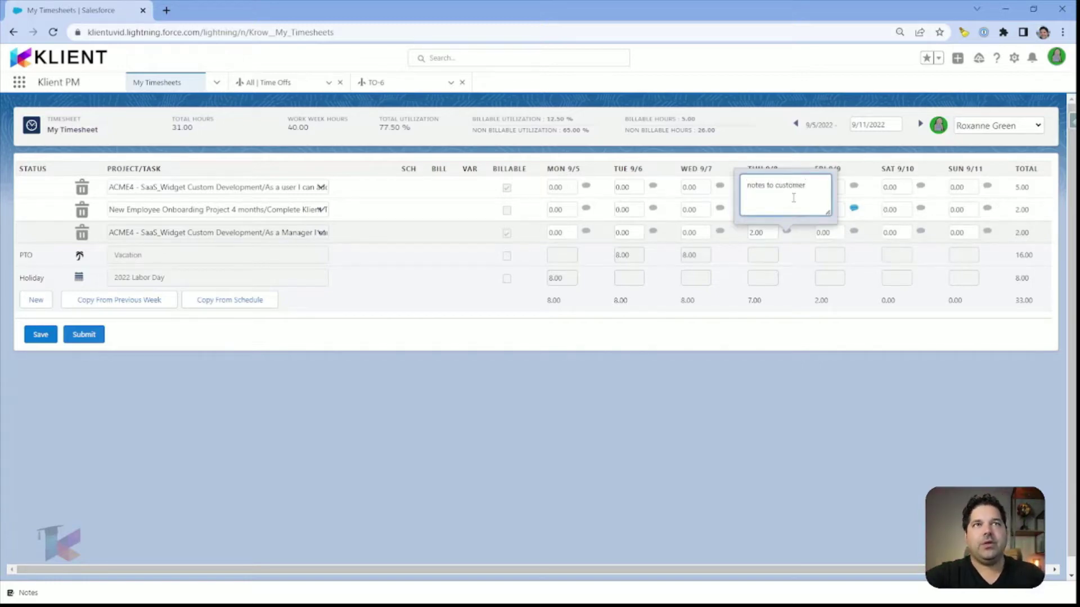
{"action": "left_click", "coordinate": [801, 246]}
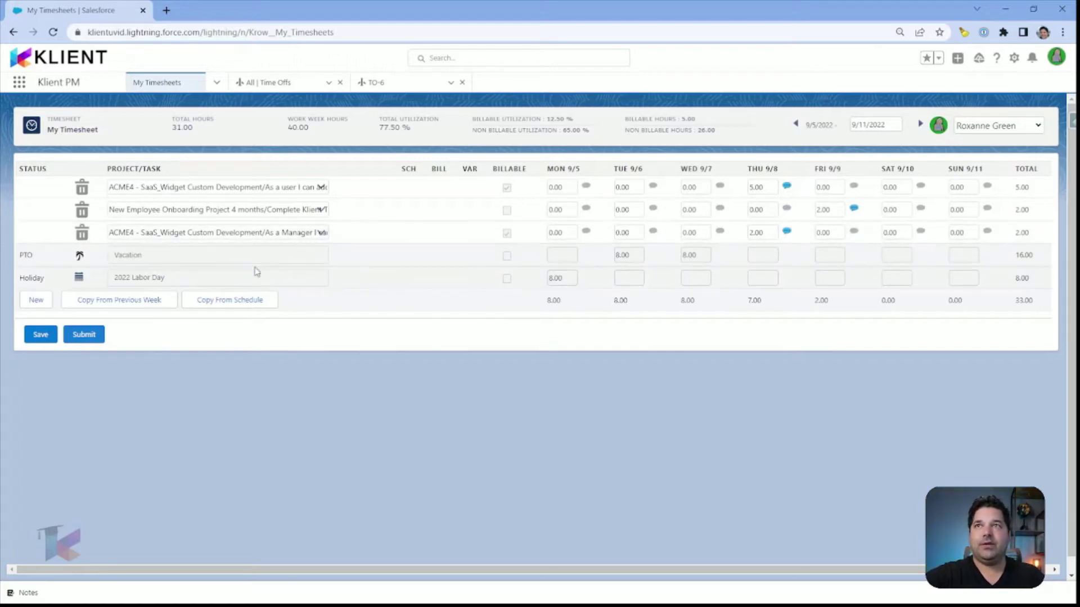
Step: Save the timesheet and select the project New Employee Onboarding Project 4 months for the empty fourth row
{"action": "left_click", "coordinate": [50, 336]}
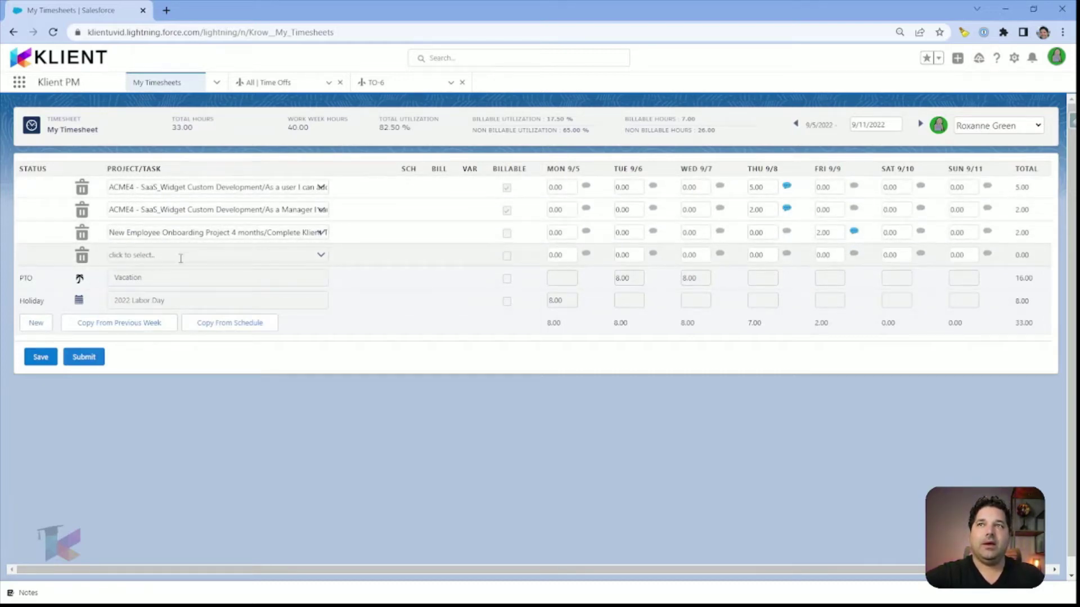
{"action": "left_click", "coordinate": [321, 255]}
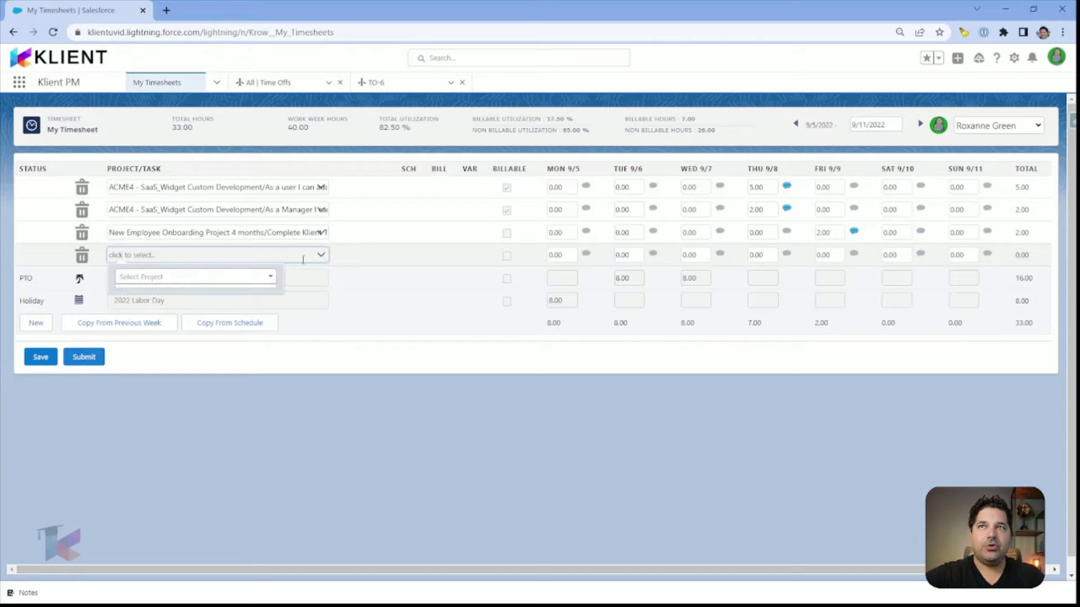
{"action": "left_click", "coordinate": [272, 279]}
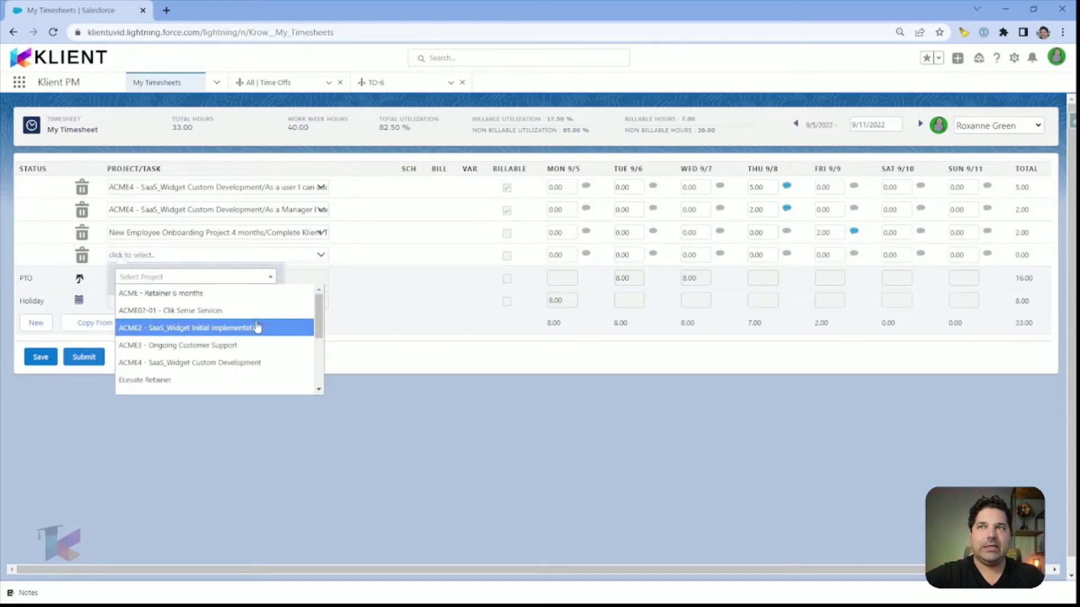
{"action": "scroll", "coordinate": [260, 339], "scroll_direction": "down", "scroll_amount": 1}
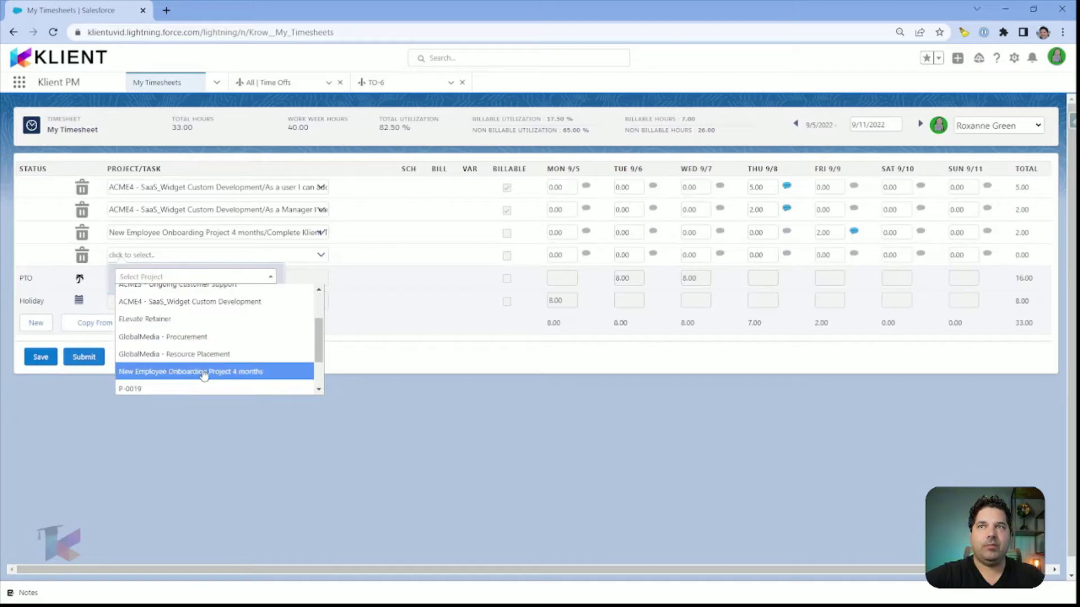
{"action": "left_click", "coordinate": [252, 372]}
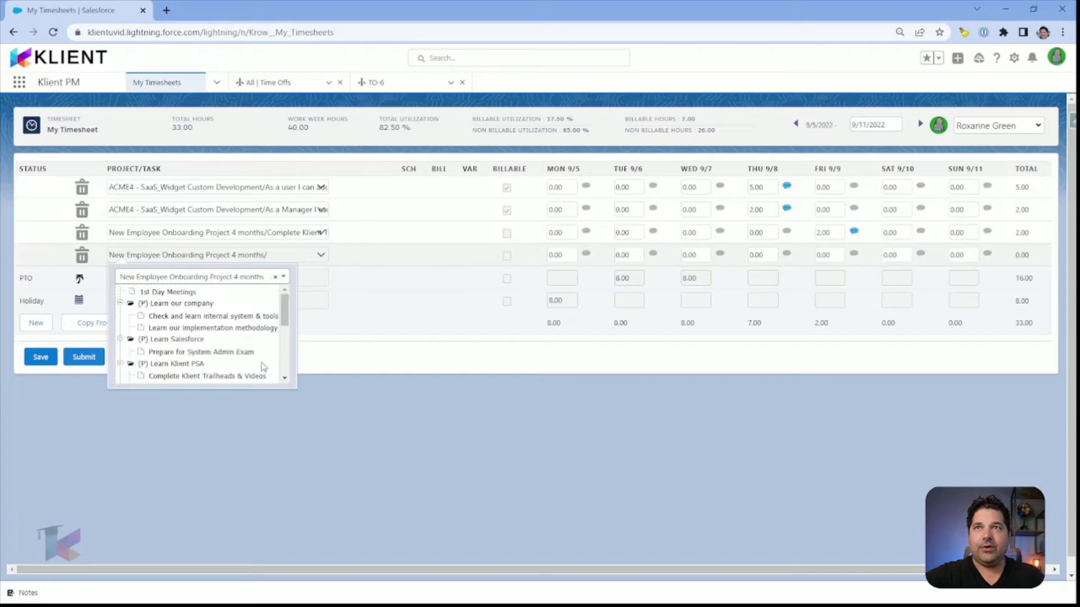
{"action": "left_click", "coordinate": [433, 353]}
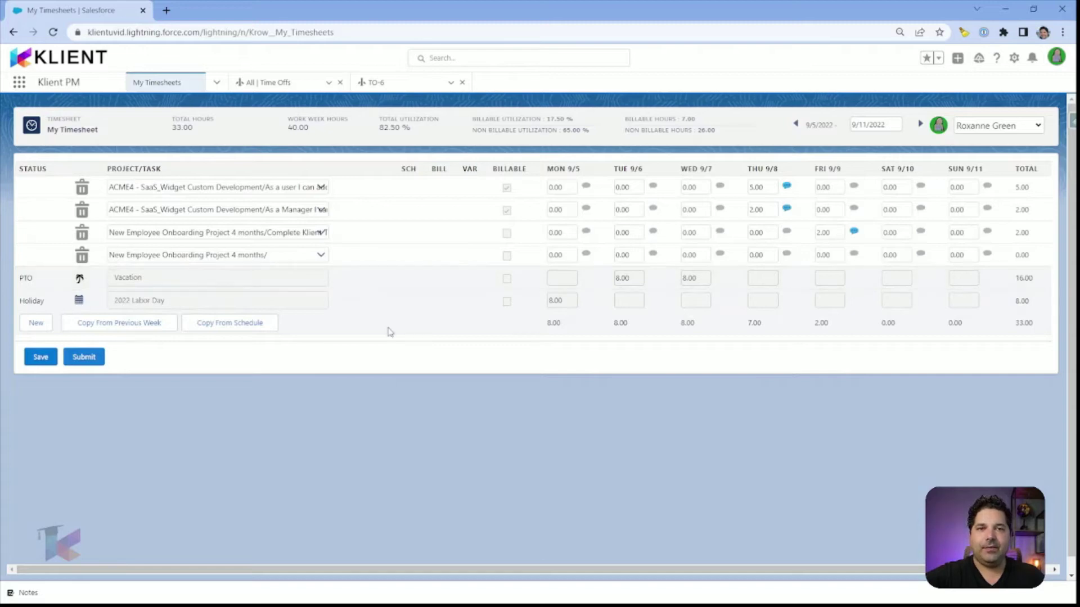
Step: Search for "new", open the project New Employee Onboarding Project 4 months, and review its configuration settings
{"action": "left_click", "coordinate": [509, 59]}
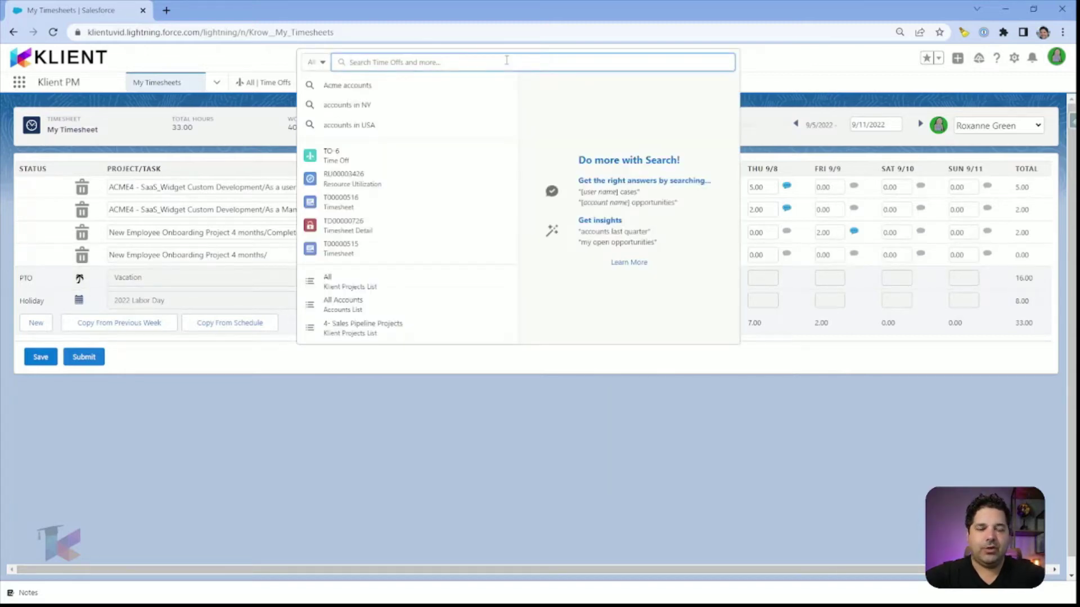
{"action": "type", "text": "new"}
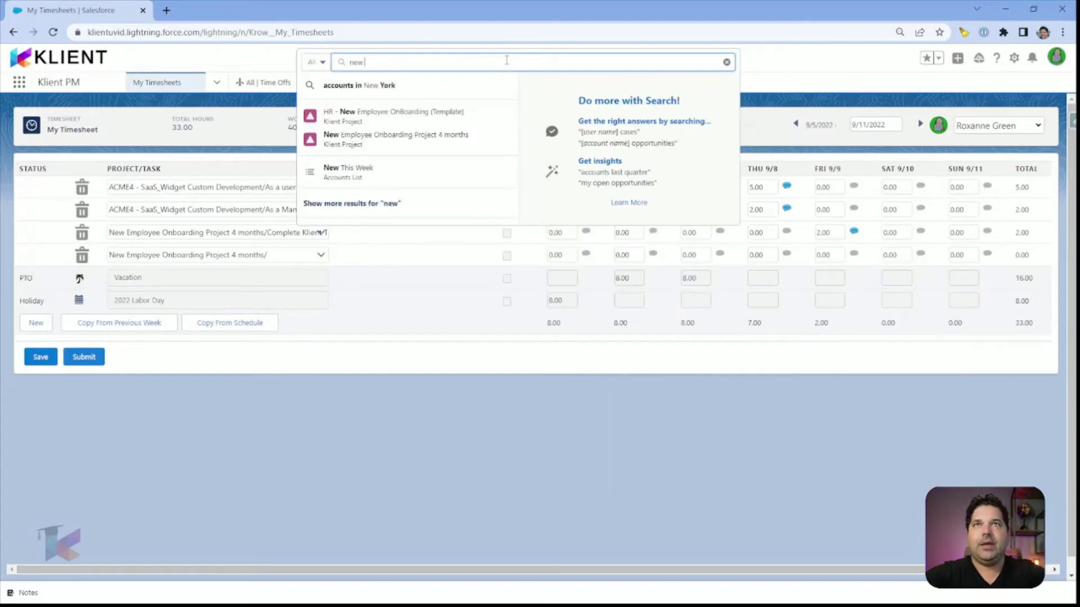
{"action": "mouse_move", "coordinate": [451, 137]}
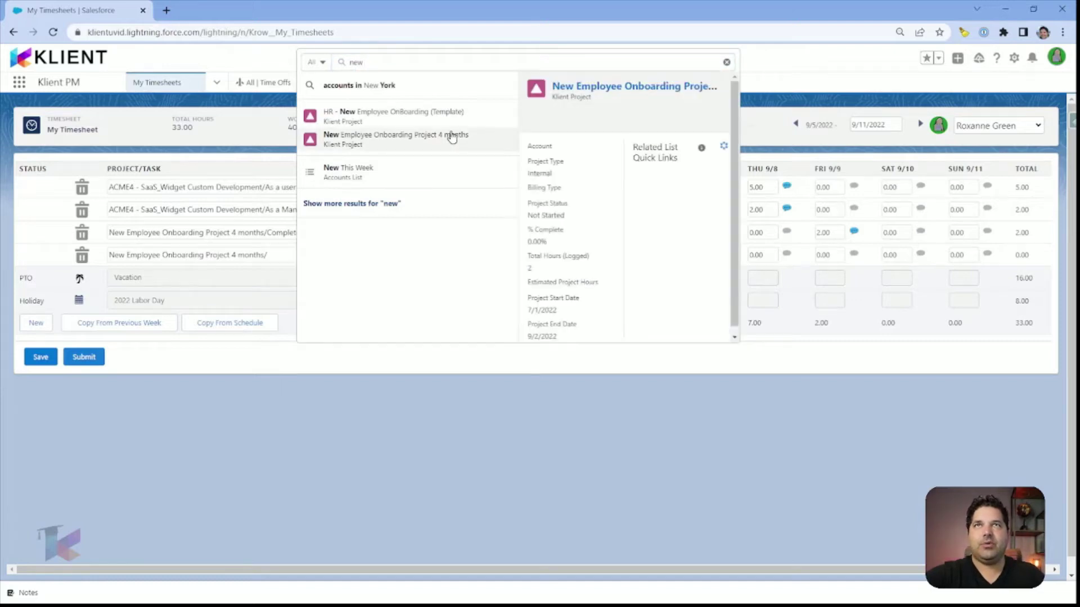
{"action": "left_click", "coordinate": [447, 138]}
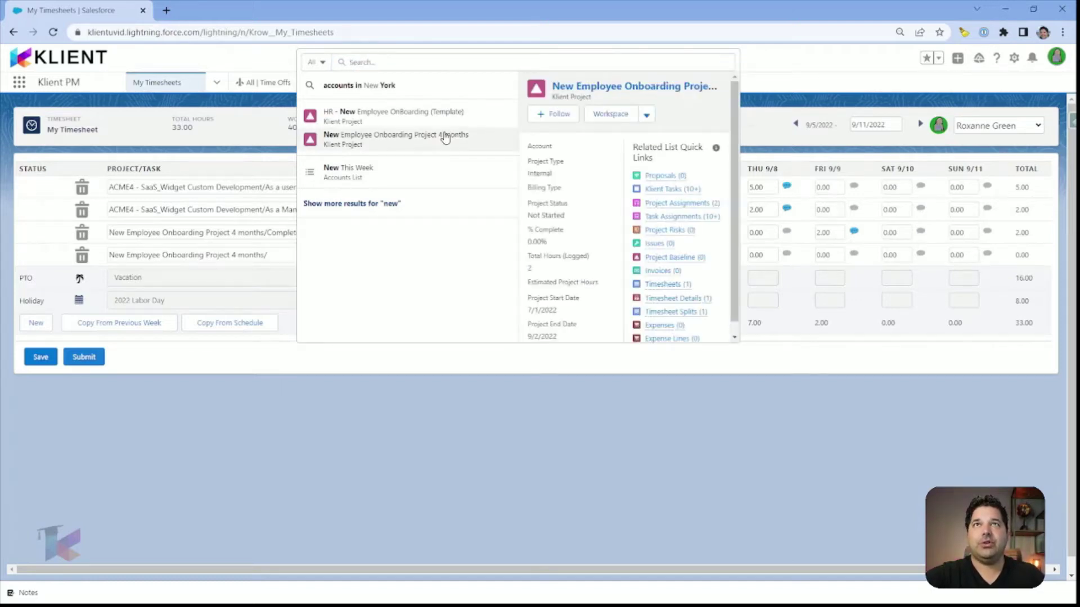
{"action": "left_click", "coordinate": [337, 146]}
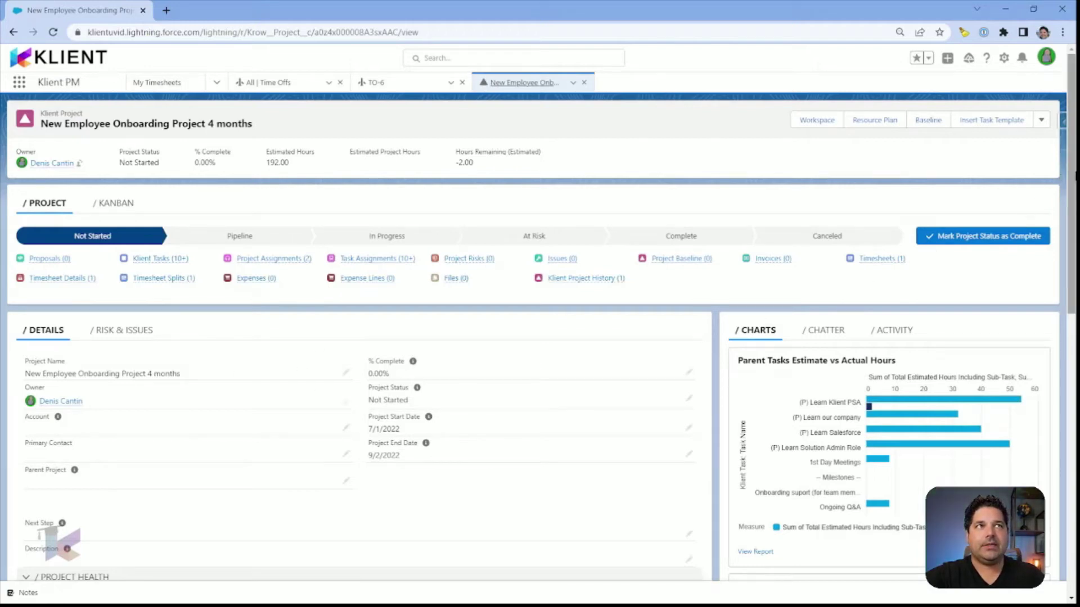
{"action": "left_click_drag", "start_coordinate": [1070, 180], "coordinate": [1049, 463]}
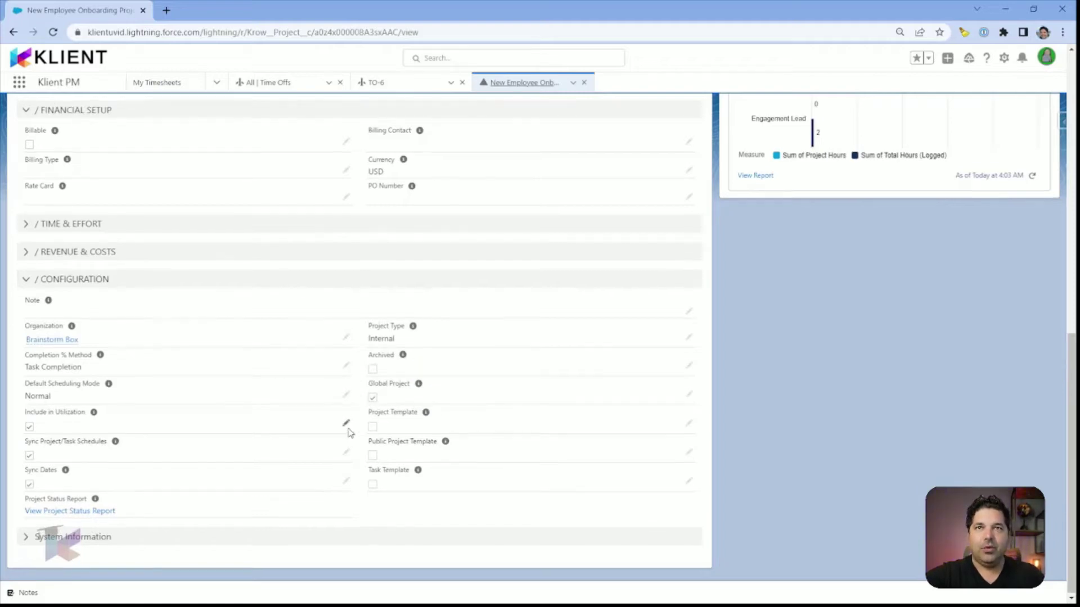
{"action": "scroll", "coordinate": [347, 432], "scroll_direction": "up", "scroll_amount": 15}
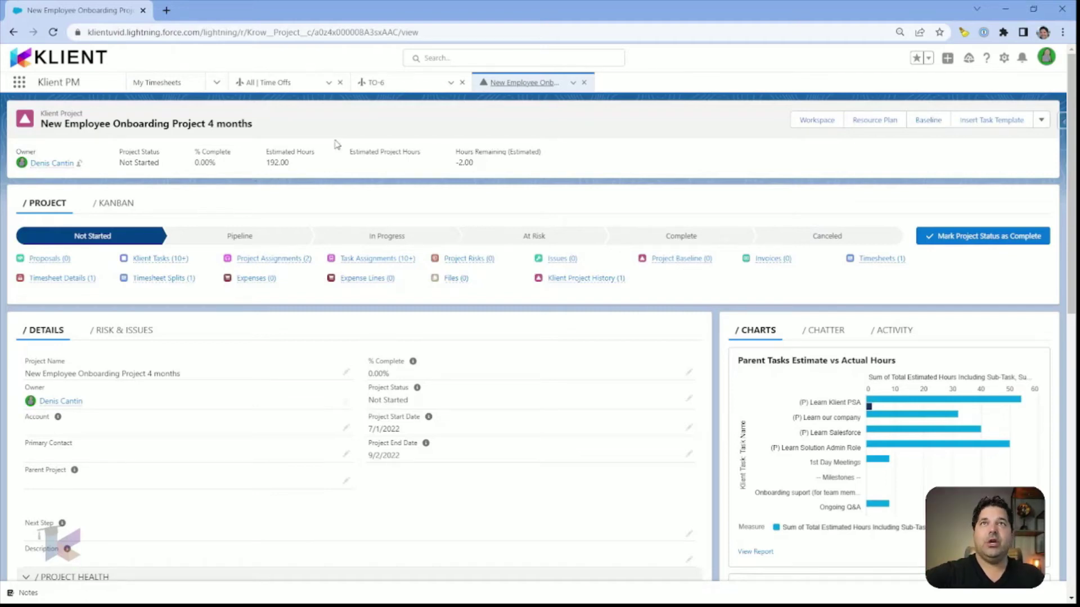
Step: Return to the timesheet and look at the project and task selection of the fourth row
{"action": "left_click", "coordinate": [157, 83]}
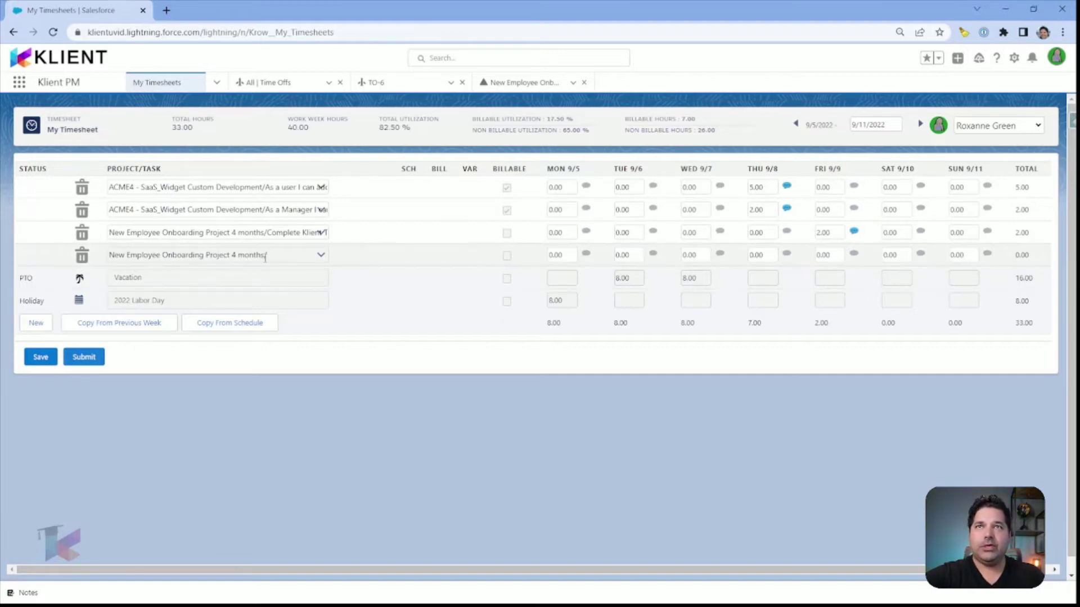
{"action": "left_click", "coordinate": [322, 256]}
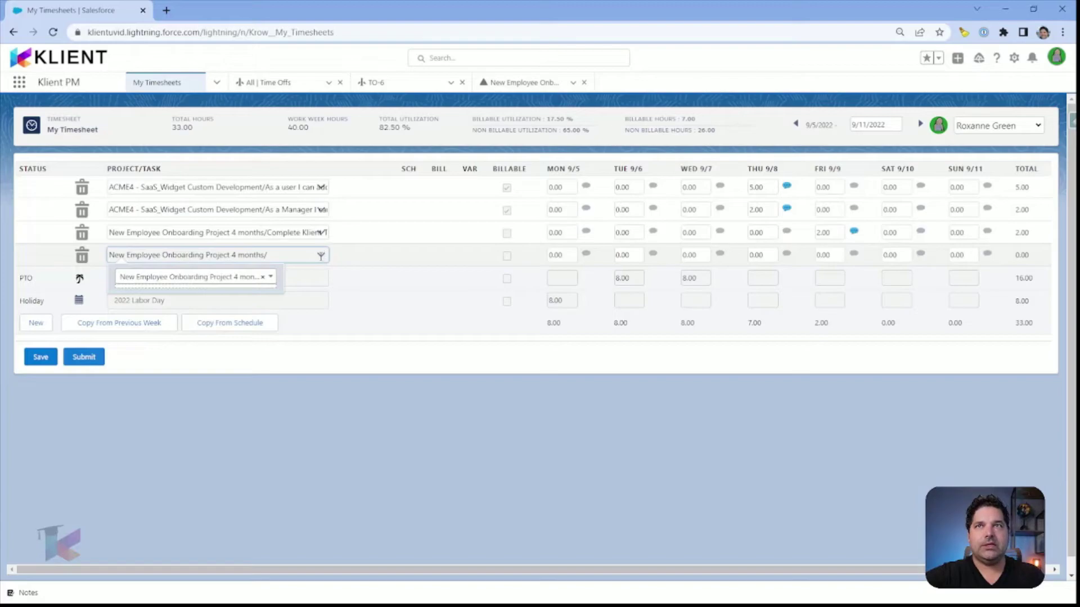
{"action": "left_click", "coordinate": [455, 334]}
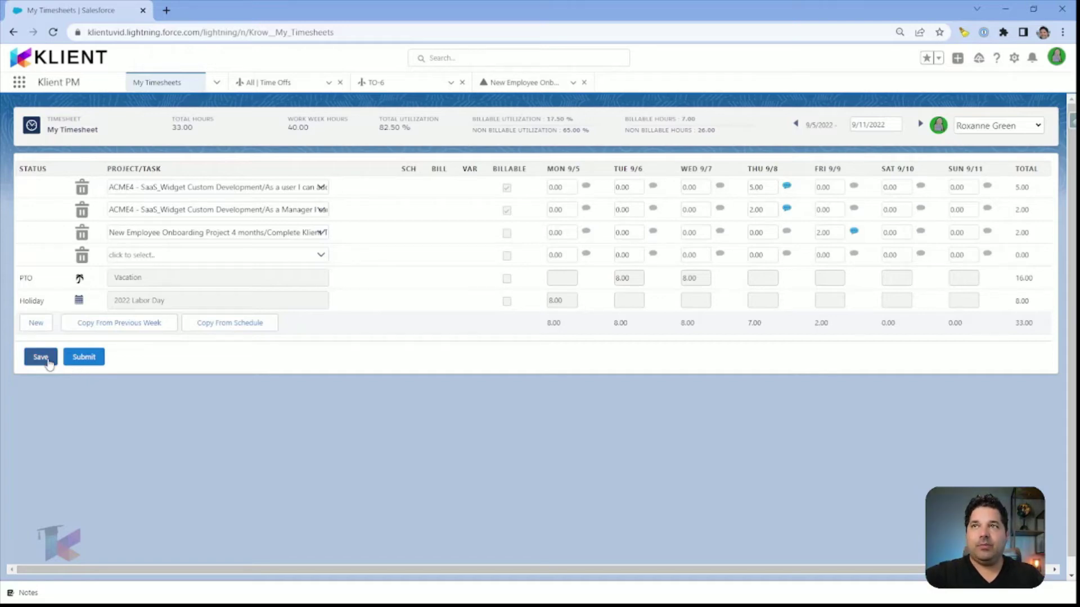
Step: Submit the timesheet for 9/5/2022 to 9/11/2022 and reload that week to check the status of each row
{"action": "left_click", "coordinate": [77, 360]}
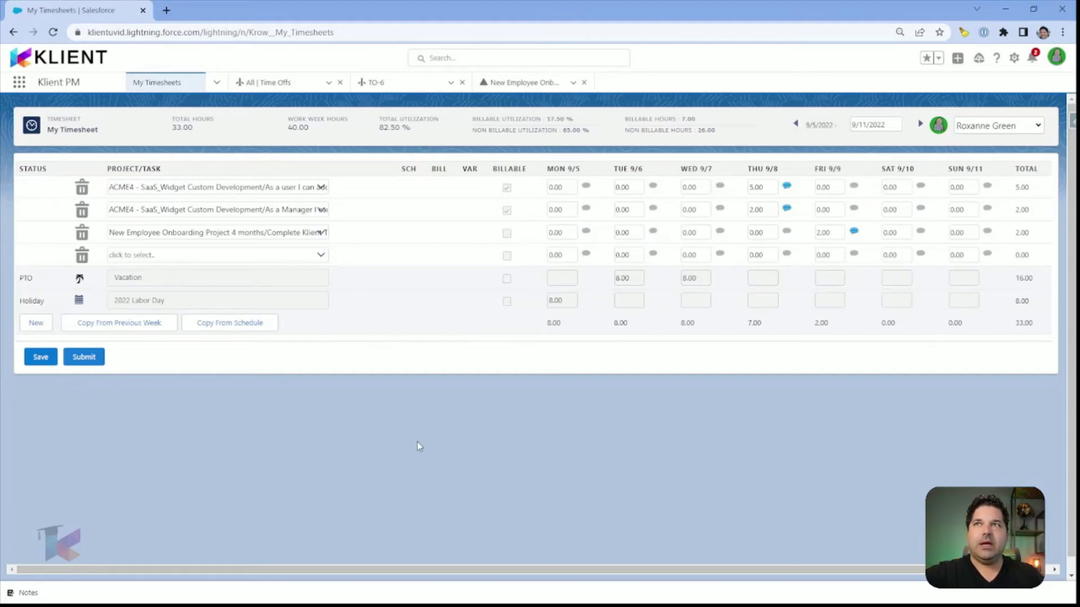
{"action": "key", "text": "F5"}
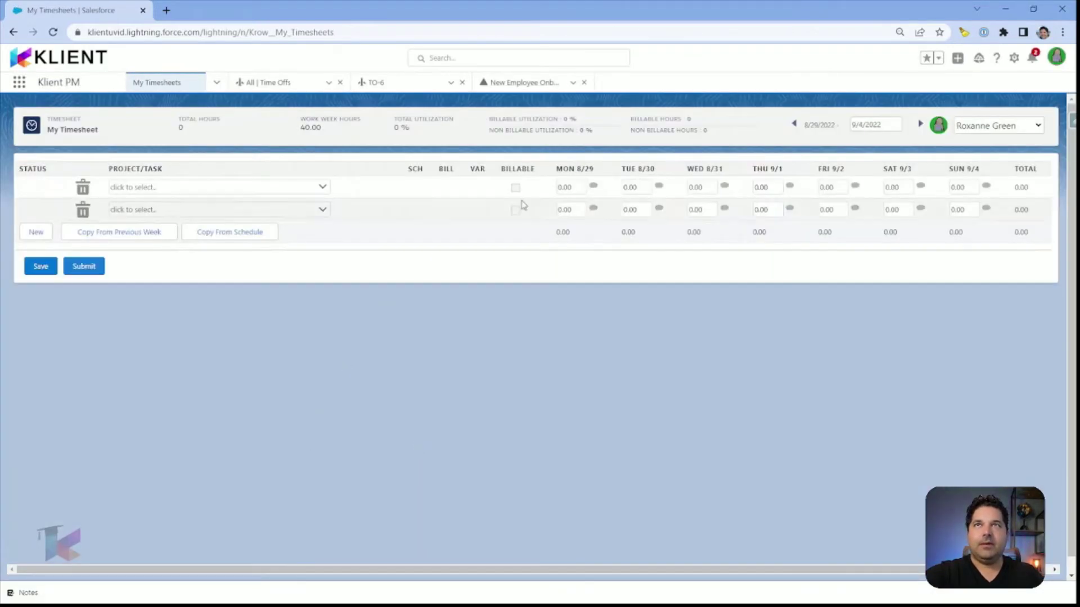
{"action": "left_click", "coordinate": [920, 124]}
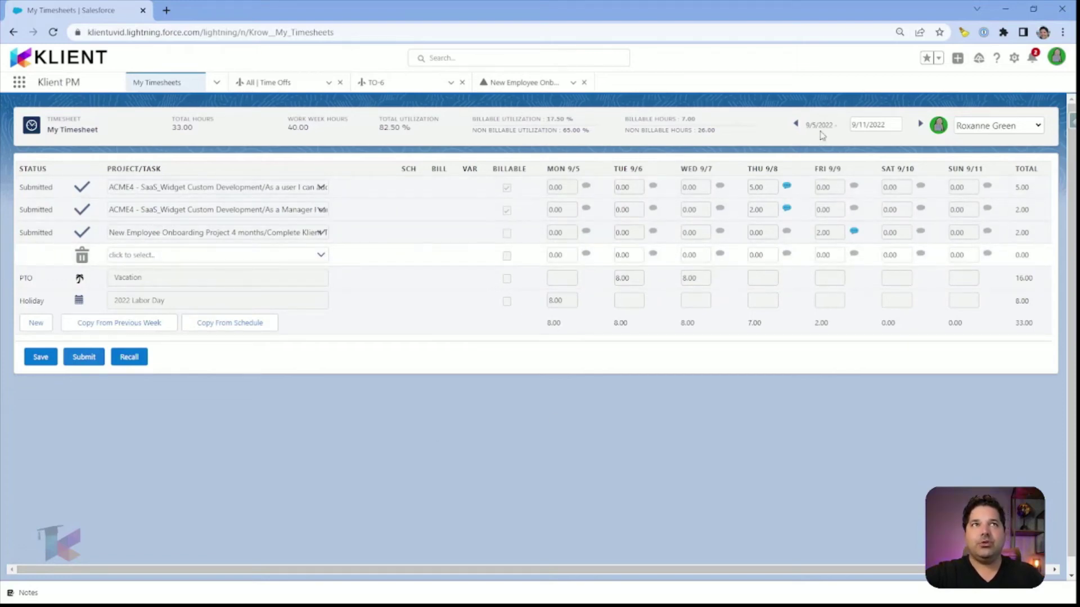
Step: Browse back to the 8/8/2022 timesheet and copy its project rows into the following week, 8/15/2022 to 8/21/2022
{"action": "left_click", "coordinate": [797, 124]}
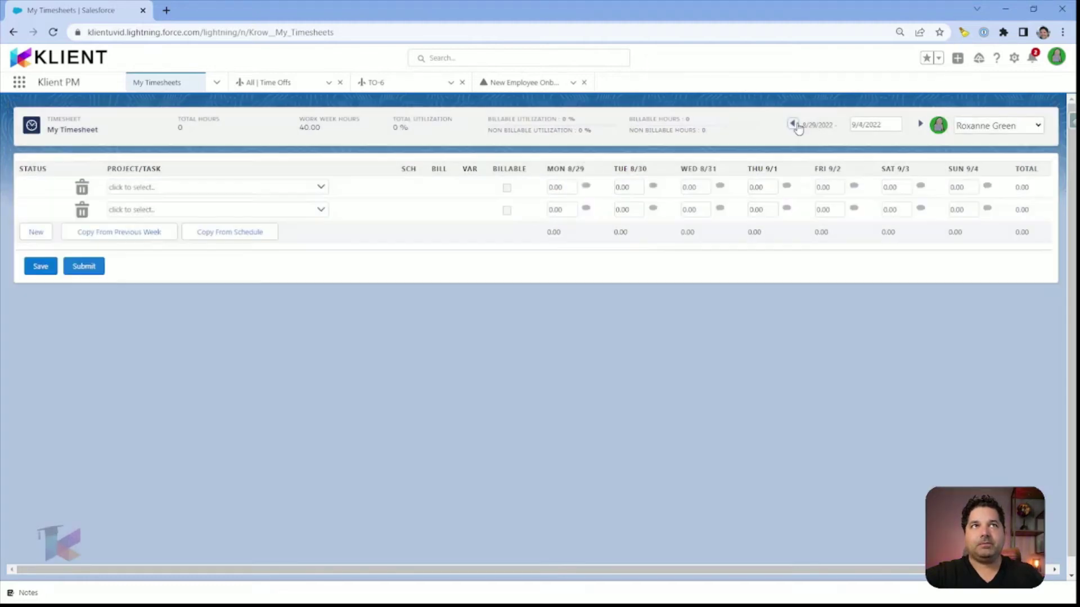
{"action": "left_click", "coordinate": [797, 126]}
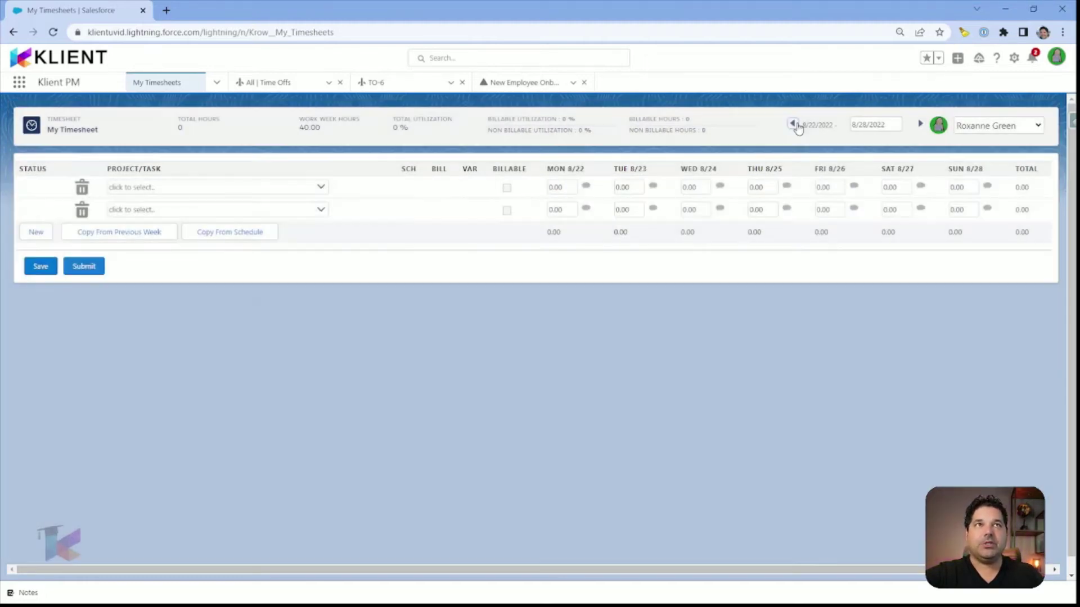
{"action": "left_click", "coordinate": [798, 126]}
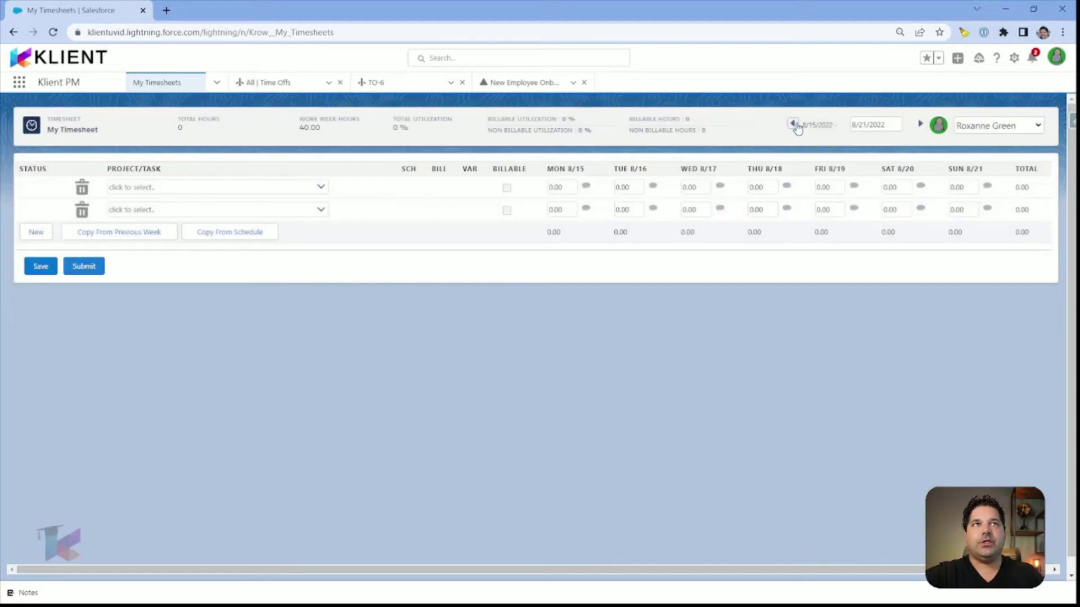
{"action": "left_click", "coordinate": [793, 125]}
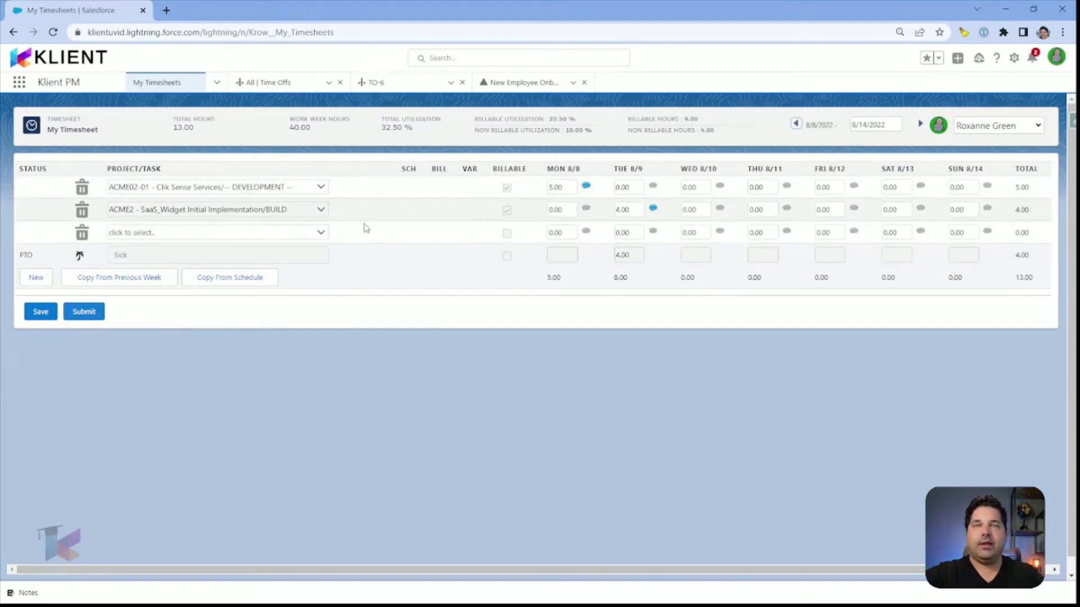
{"action": "left_click", "coordinate": [921, 124]}
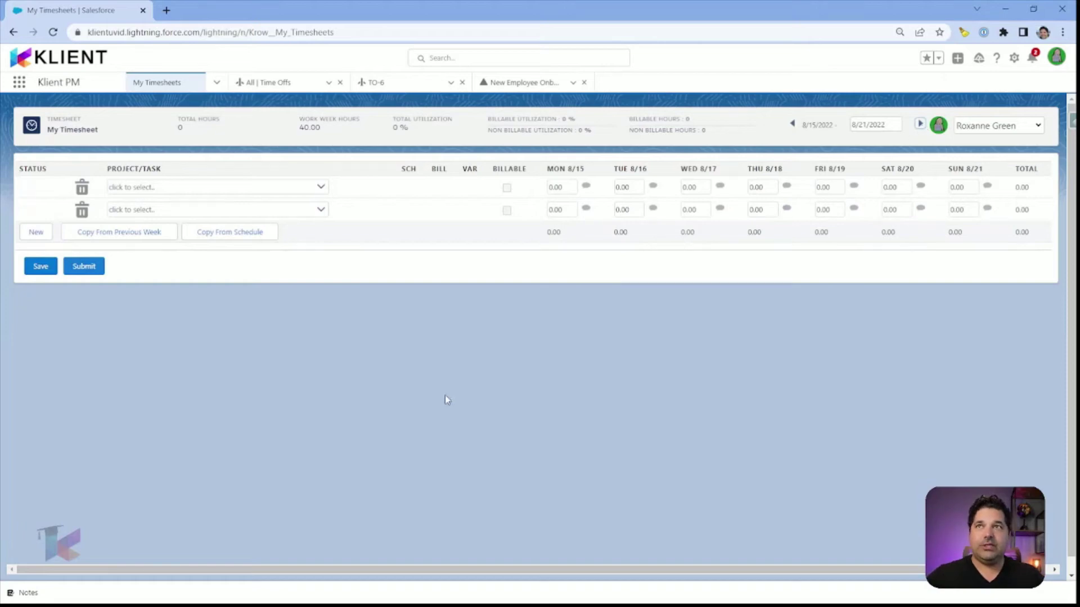
{"action": "left_click", "coordinate": [130, 236]}
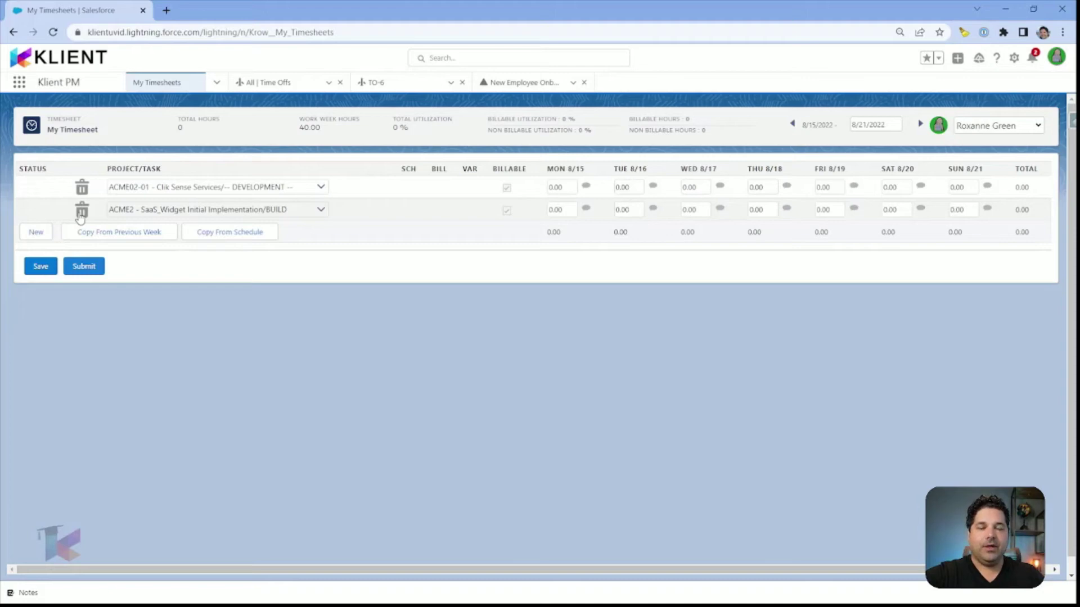
Step: Move on to the week of 8/22/2022, discarding the unsaved changes, and fill its timesheet rows from the schedule
{"action": "left_click", "coordinate": [920, 125]}
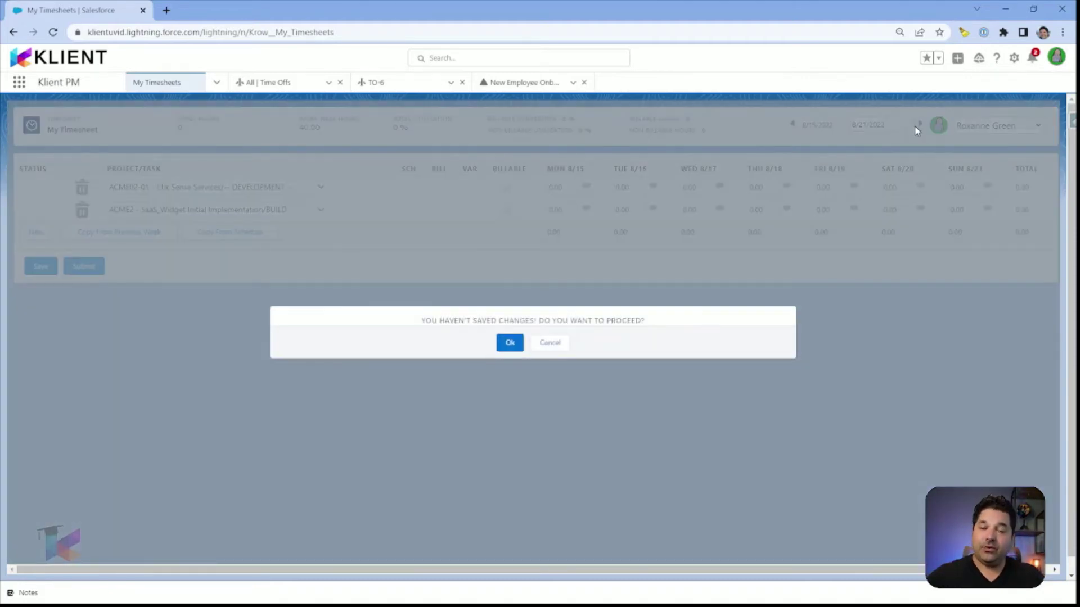
{"action": "left_click", "coordinate": [510, 343]}
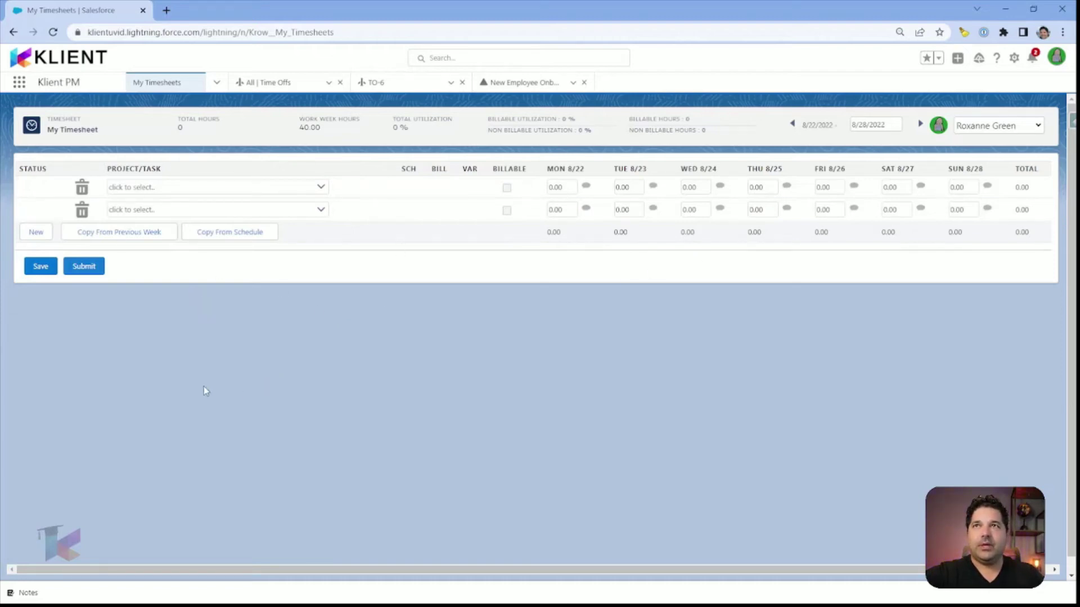
{"action": "left_click", "coordinate": [221, 235]}
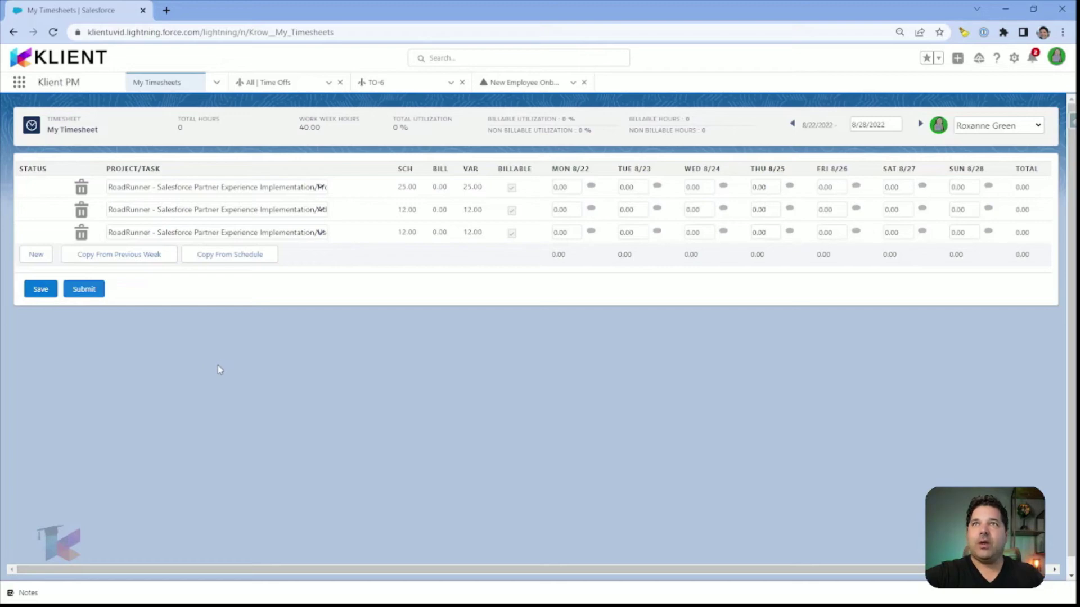
Step: Search for "acme" and open the project ACME4 - SaaS_Widget Custom Development
{"action": "left_click", "coordinate": [545, 57]}
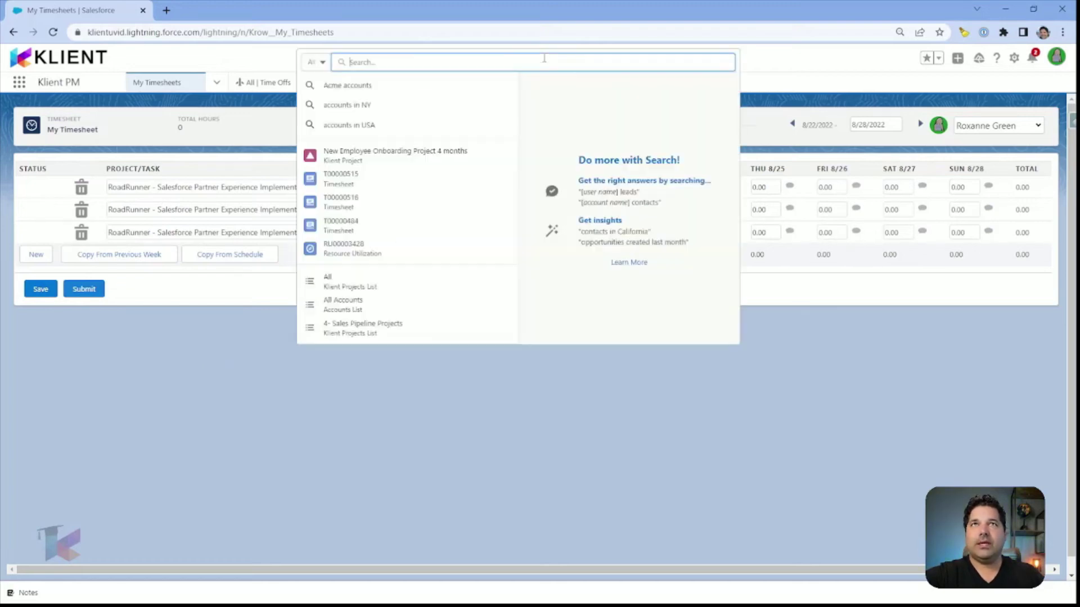
{"action": "type", "text": "acme"}
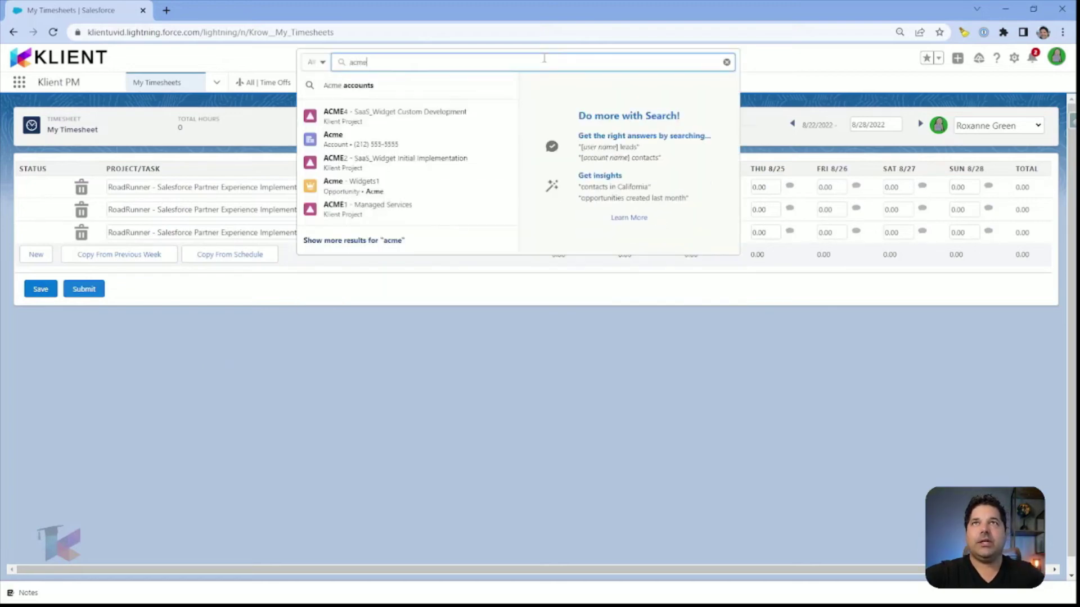
{"action": "left_click", "coordinate": [420, 125]}
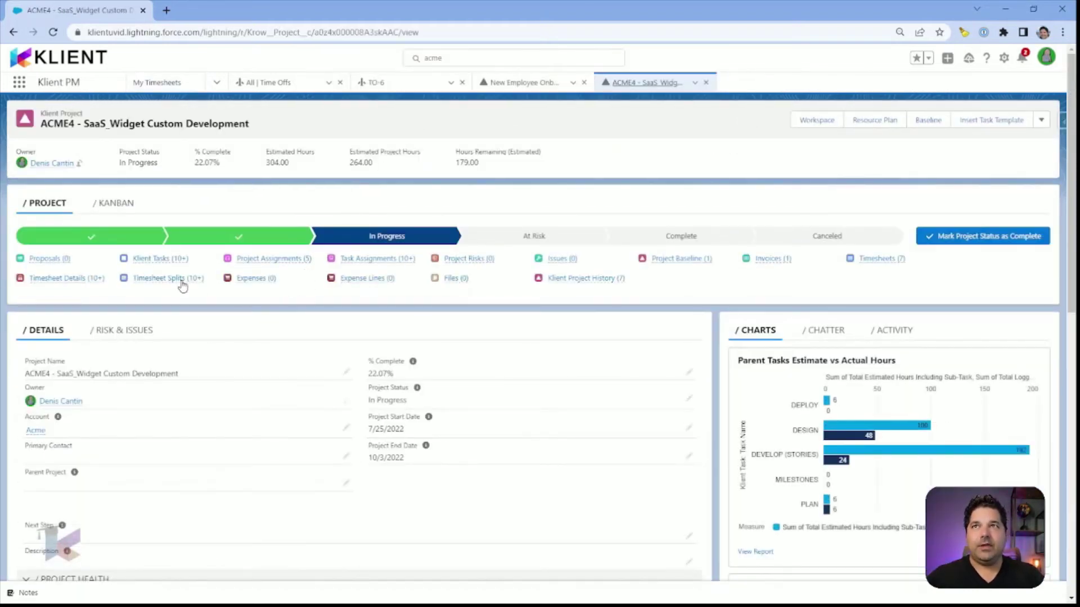
Step: Open the project's task "As a customer I can submit files for collaboration" and display its time logging form
{"action": "mouse_move", "coordinate": [159, 266]}
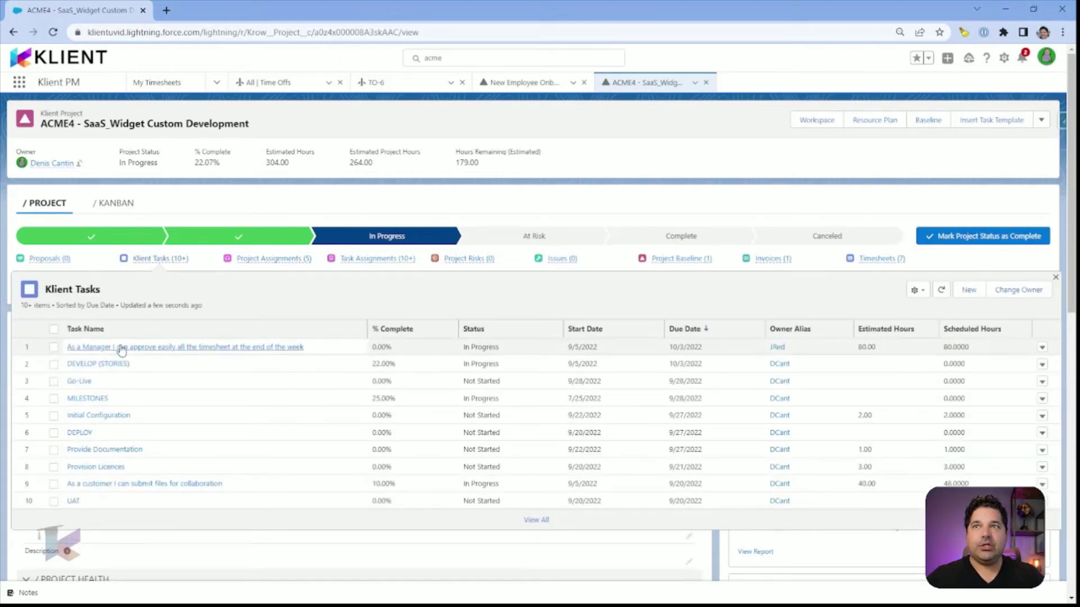
{"action": "left_click", "coordinate": [108, 484]}
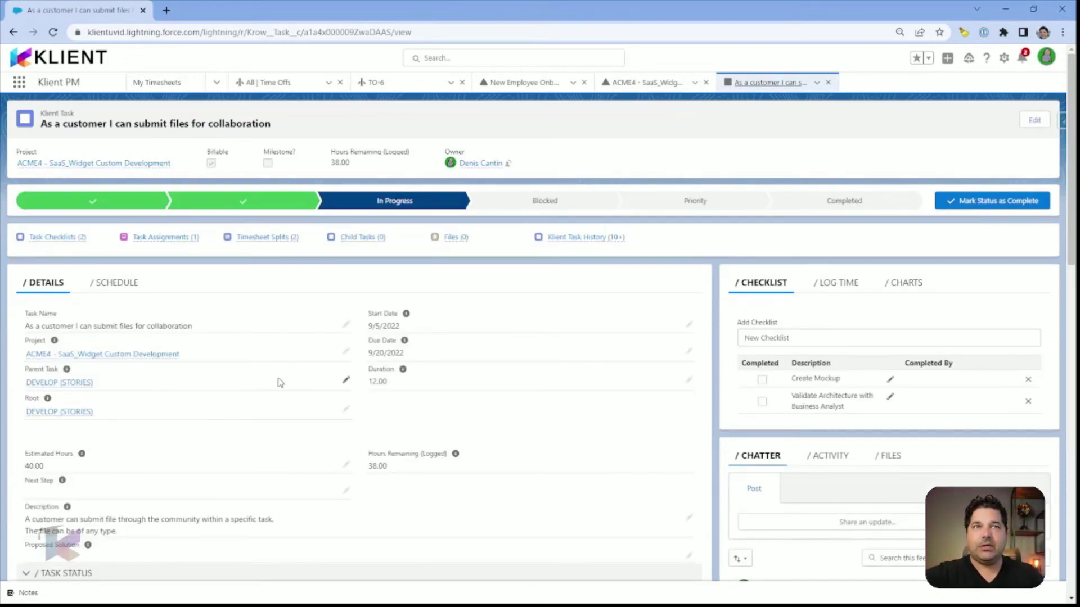
{"action": "left_click", "coordinate": [840, 285]}
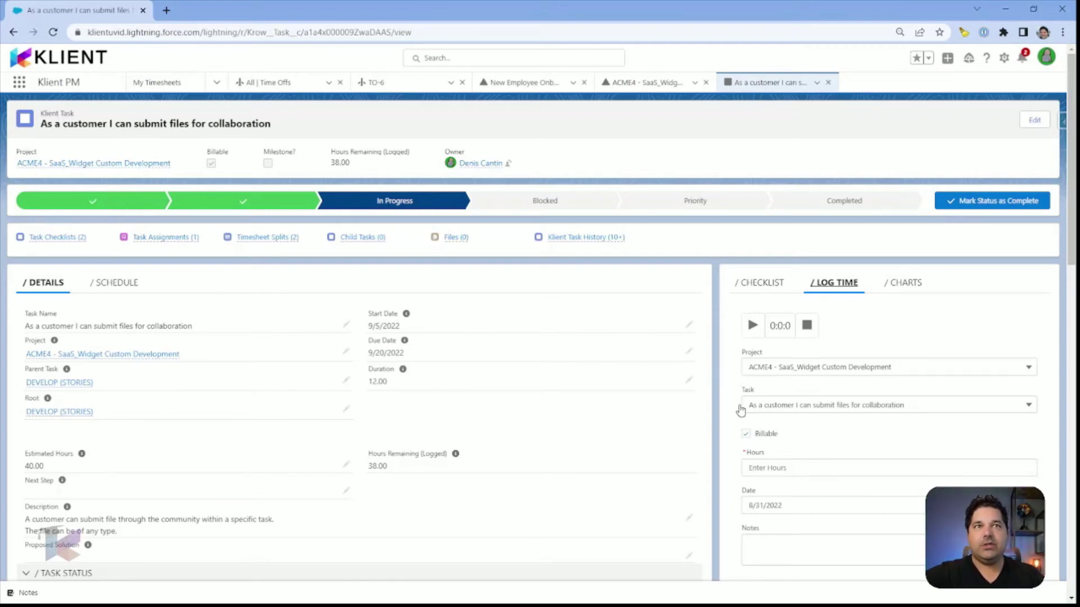
{"action": "scroll", "coordinate": [843, 449], "scroll_direction": "down", "scroll_amount": 1}
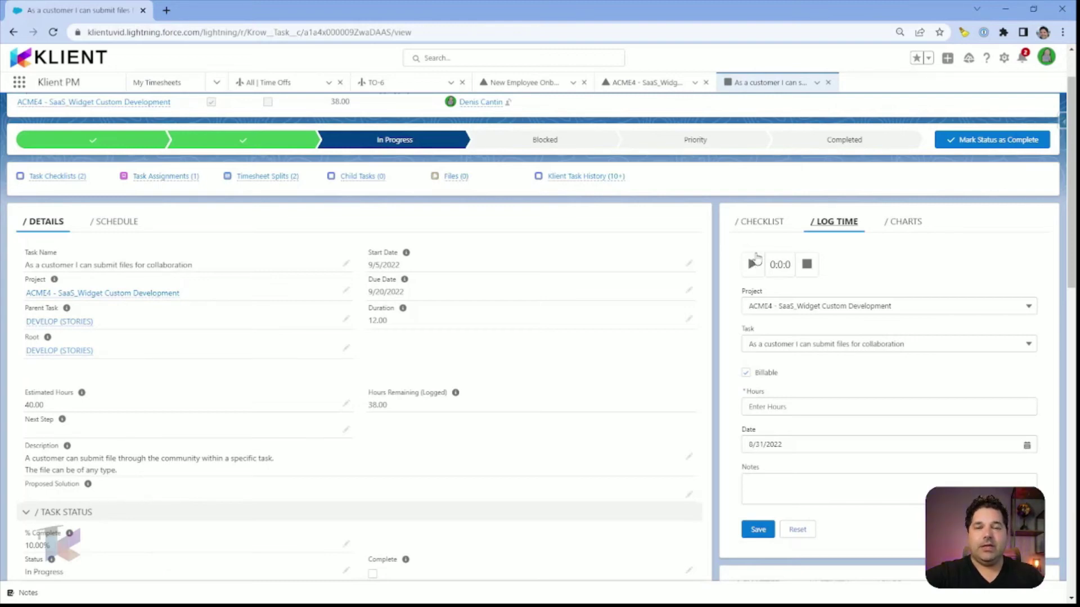
Step: Search the available apps and items for "appro" and open the Timesheet Approval page
{"action": "scroll", "coordinate": [549, 395], "scroll_direction": "up", "scroll_amount": 1}
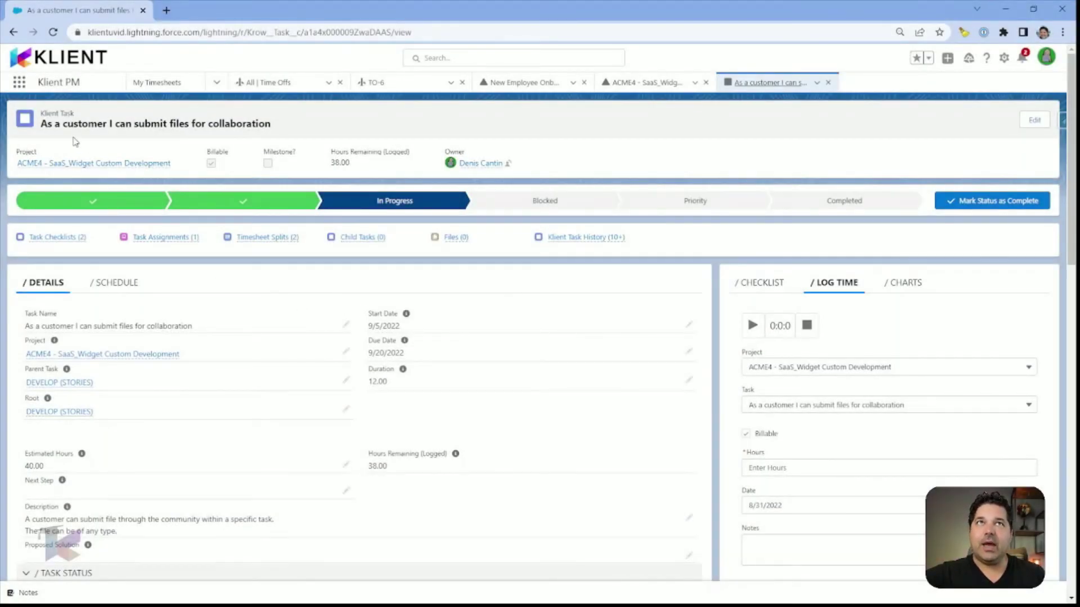
{"action": "left_click", "coordinate": [20, 83]}
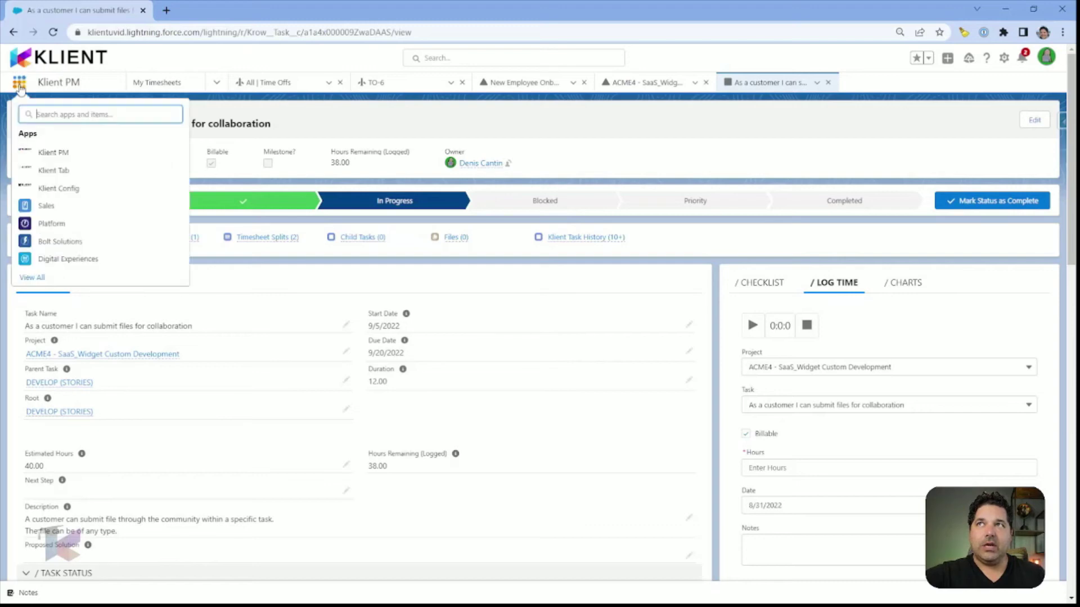
{"action": "type", "text": "app"}
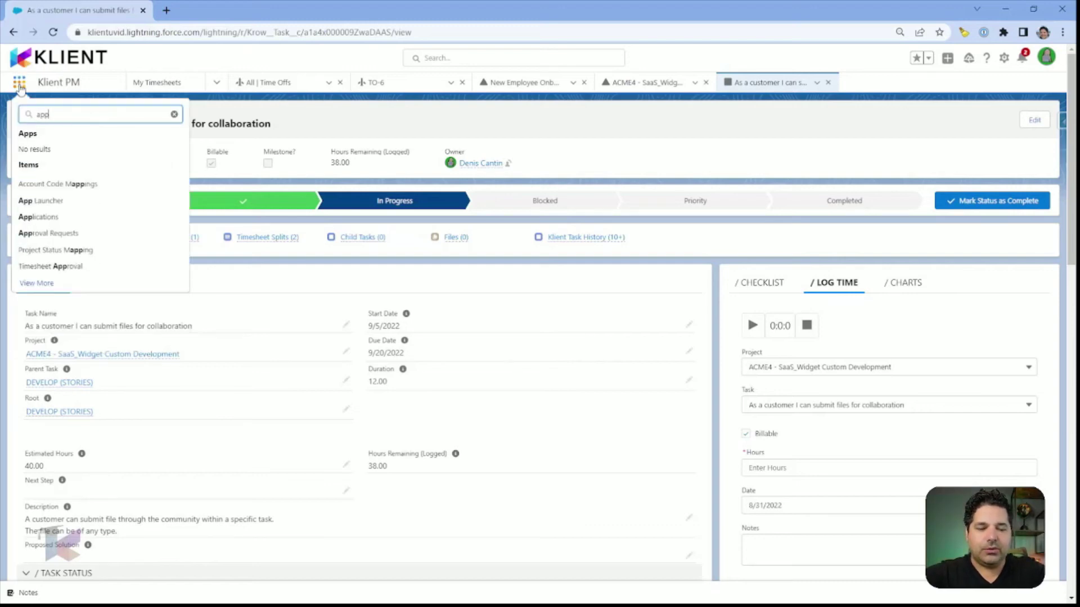
{"action": "type", "text": "ro"}
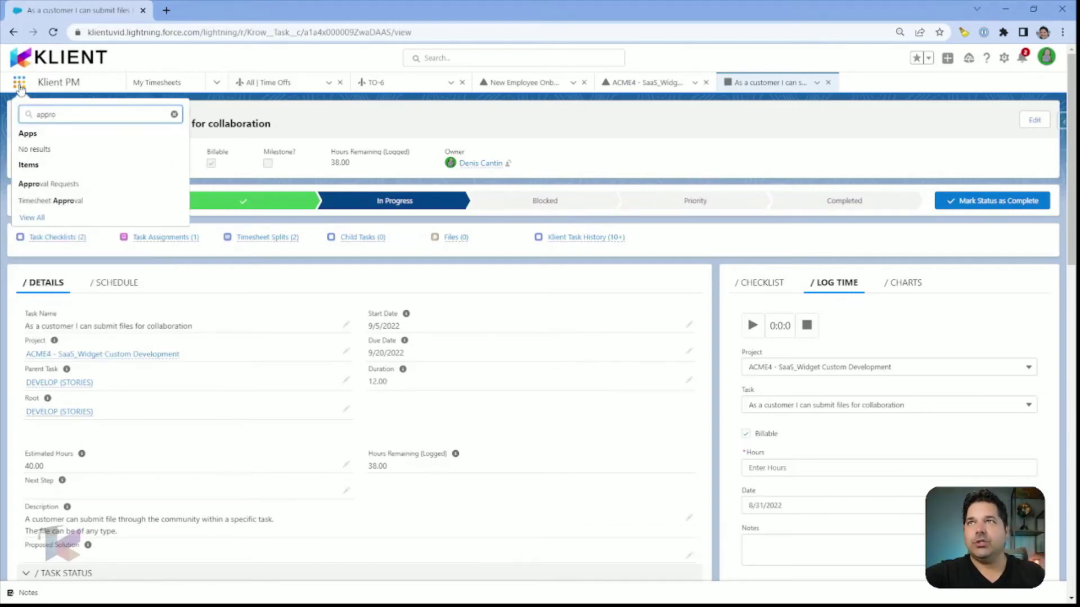
{"action": "left_click", "coordinate": [74, 207]}
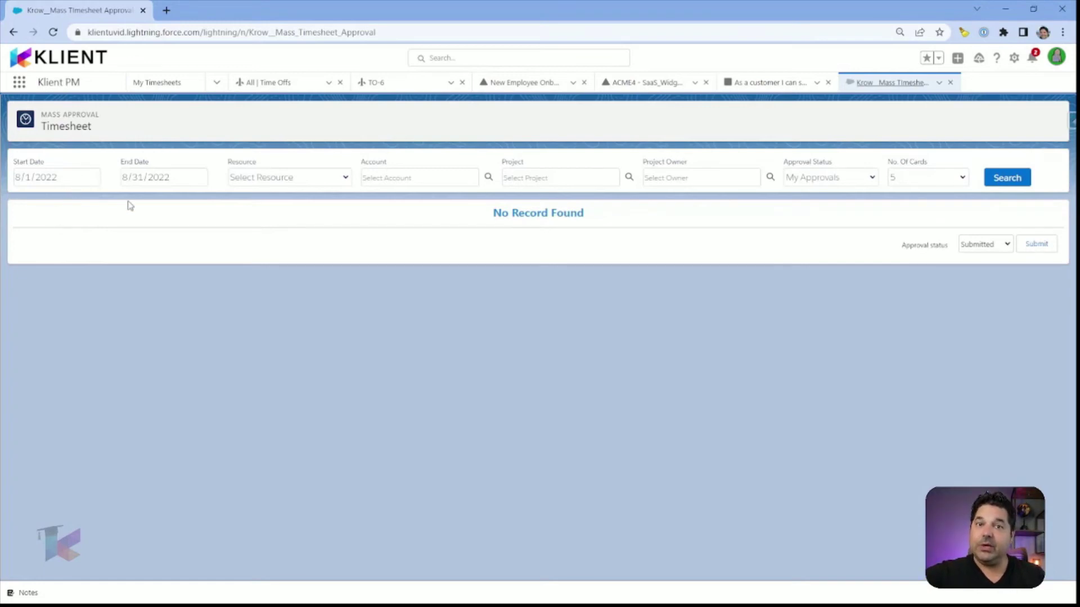
Step: Set the approval search period to start on 9/3/2022 and end on 9/17/2022
{"action": "left_click", "coordinate": [33, 177]}
{"action": "left_click", "coordinate": [72, 200]}
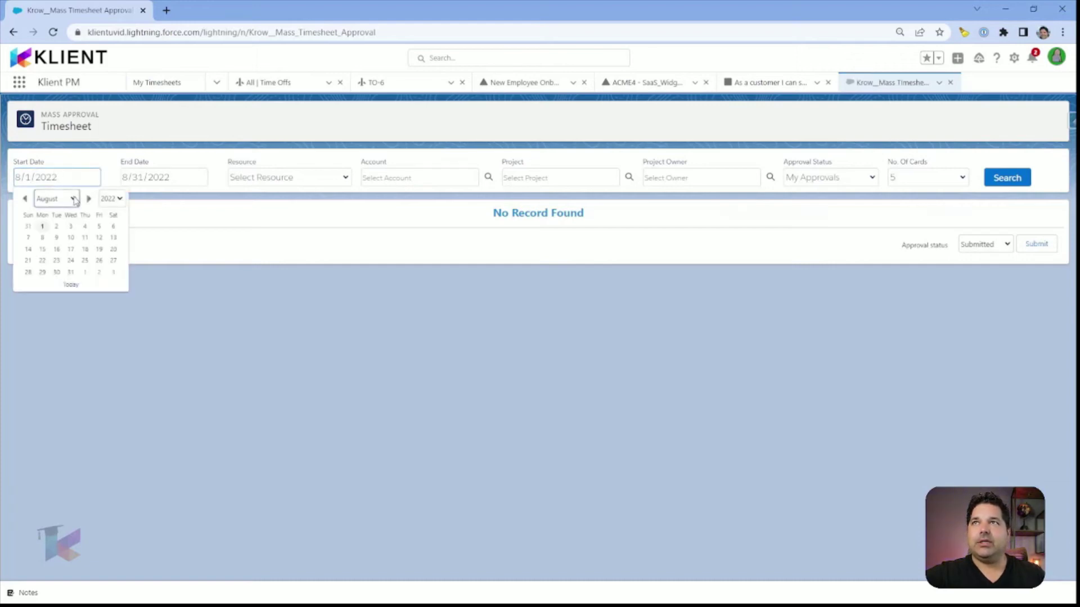
{"action": "left_click", "coordinate": [59, 286]}
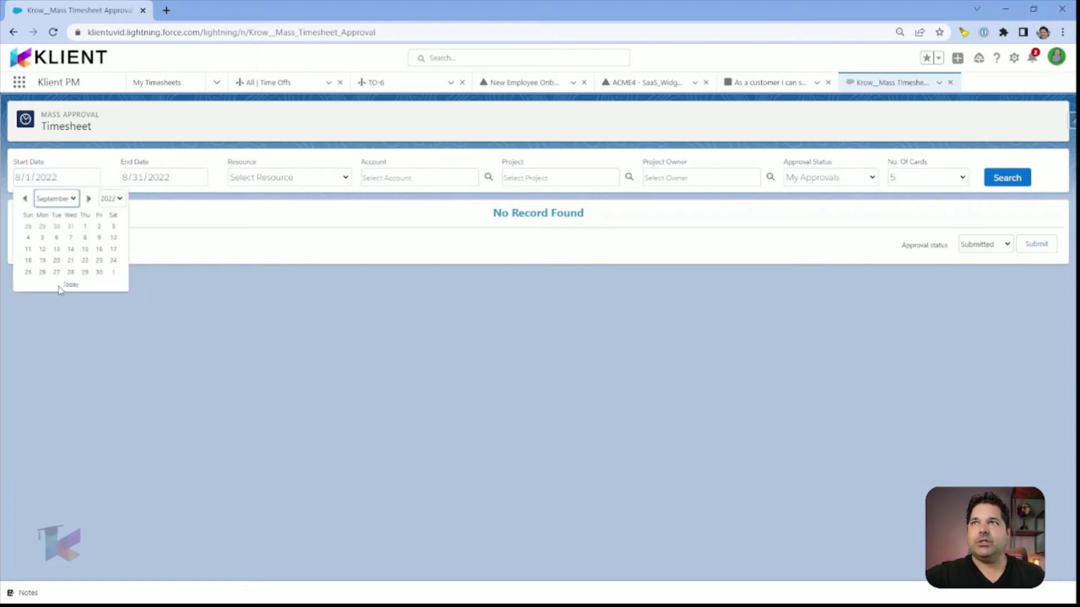
{"action": "left_click", "coordinate": [113, 227]}
{"action": "left_click", "coordinate": [171, 178]}
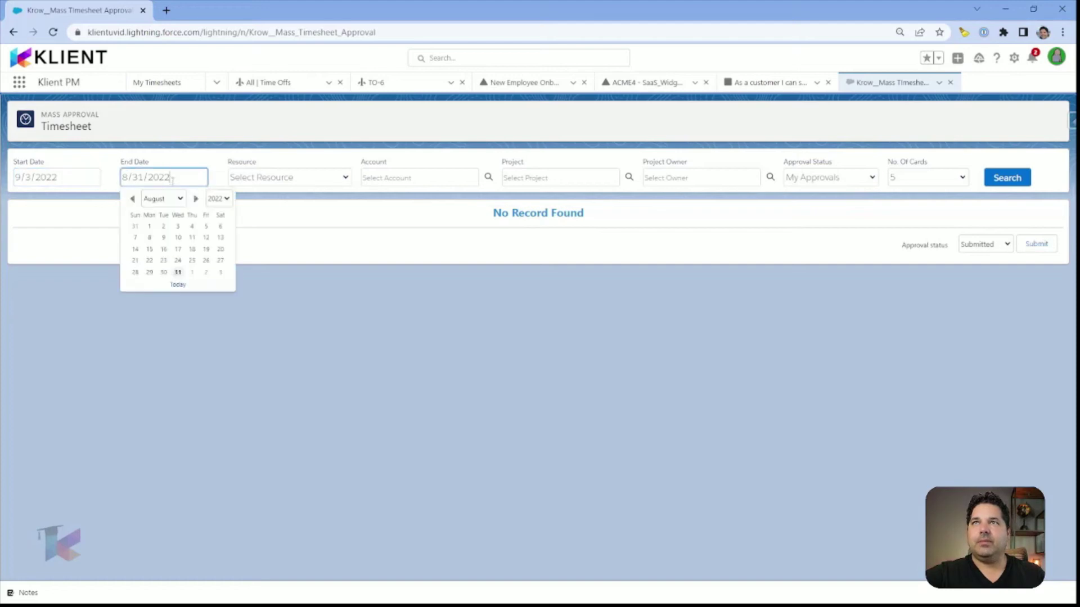
{"action": "left_click", "coordinate": [177, 201]}
{"action": "left_click", "coordinate": [157, 294]}
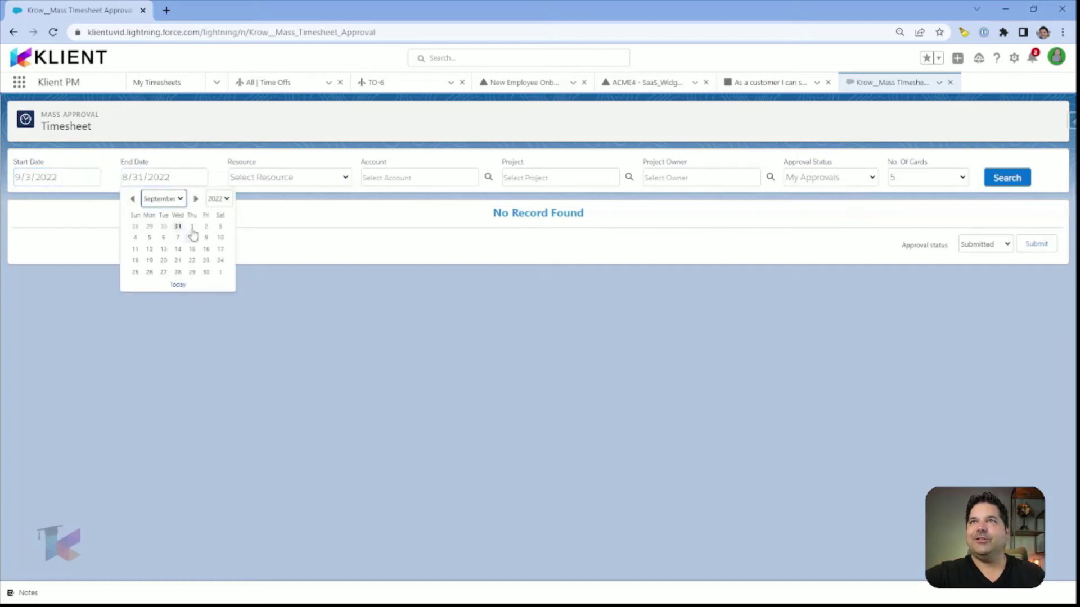
{"action": "left_click", "coordinate": [221, 249]}
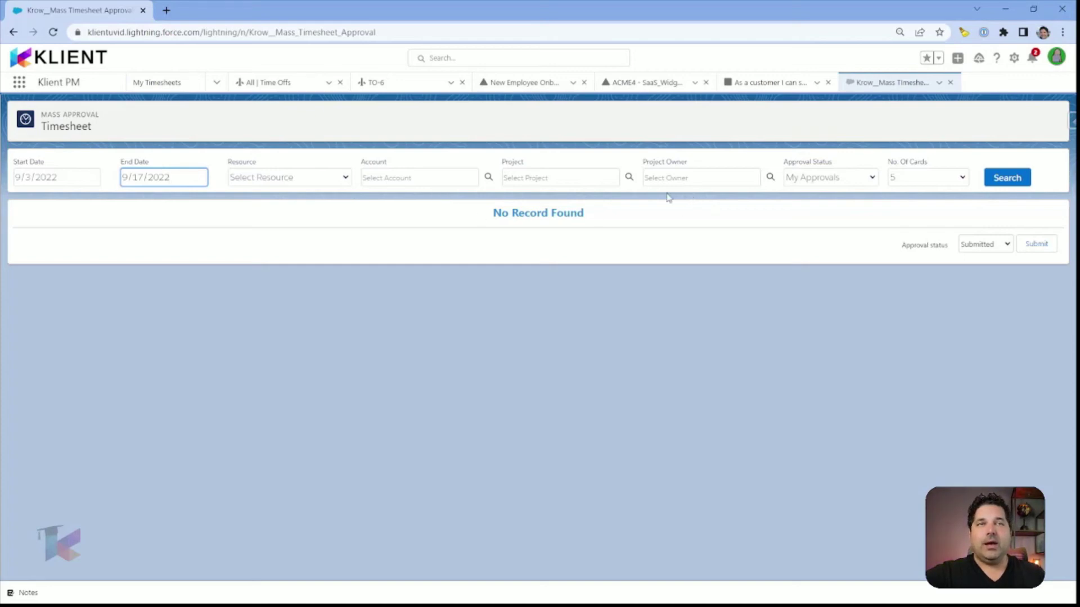
Step: Filter the timesheets by the approval status Submitted and run the search
{"action": "left_click", "coordinate": [808, 182]}
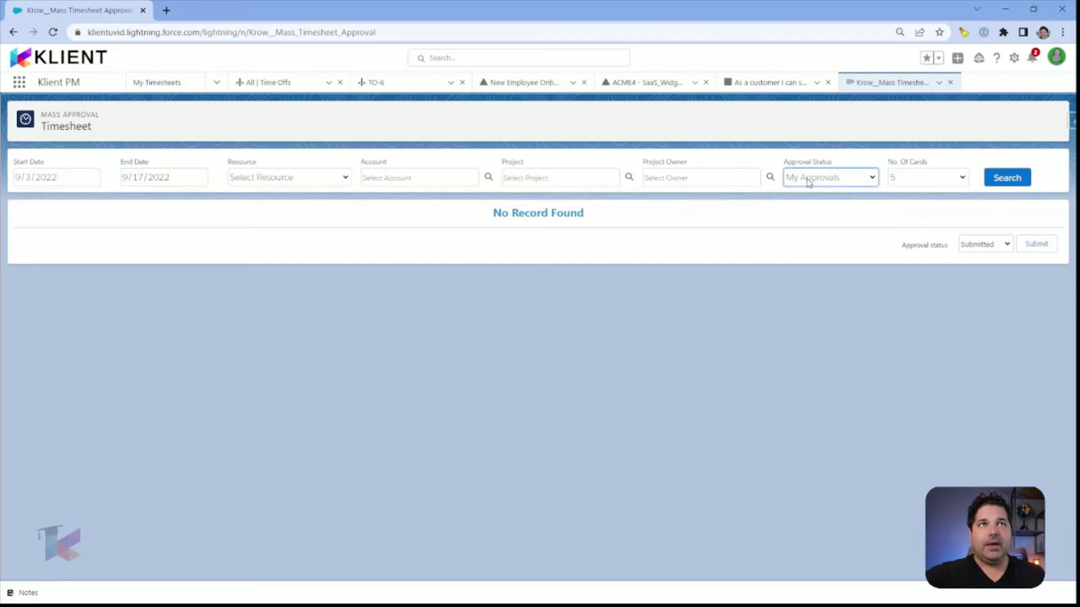
{"action": "left_click", "coordinate": [818, 206]}
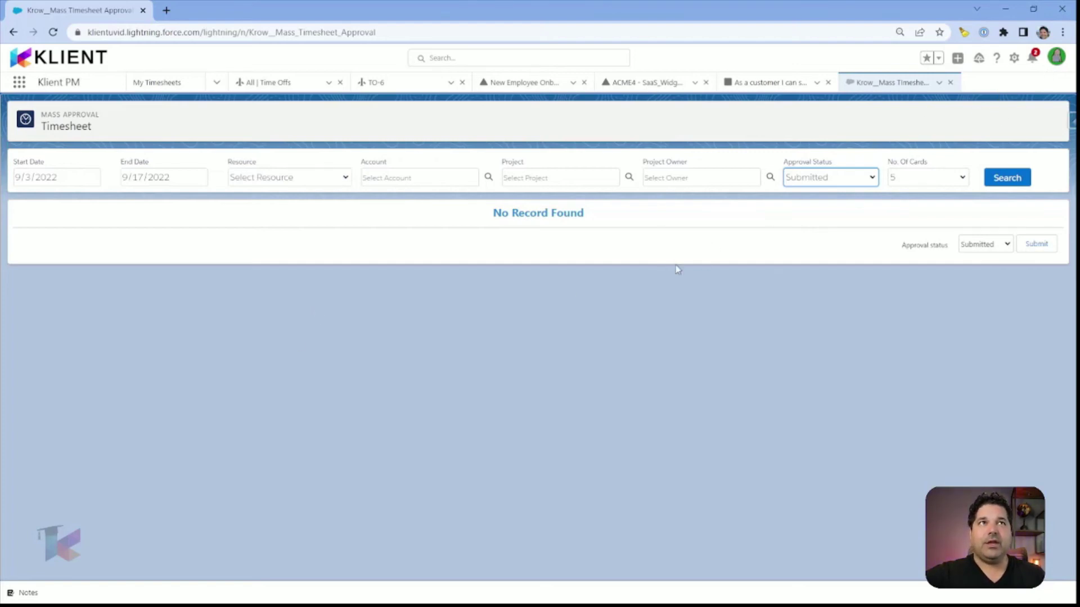
{"action": "left_click", "coordinate": [1006, 179]}
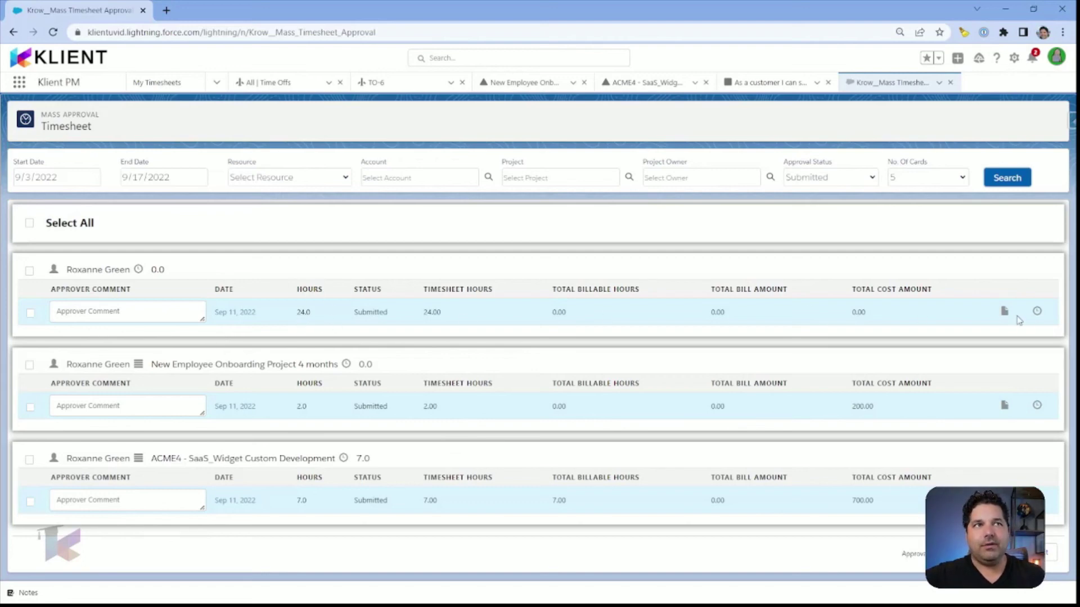
Step: Review the daily time entries of the submitted timesheet that has no project, through to its total, and close them
{"action": "left_click", "coordinate": [1037, 313]}
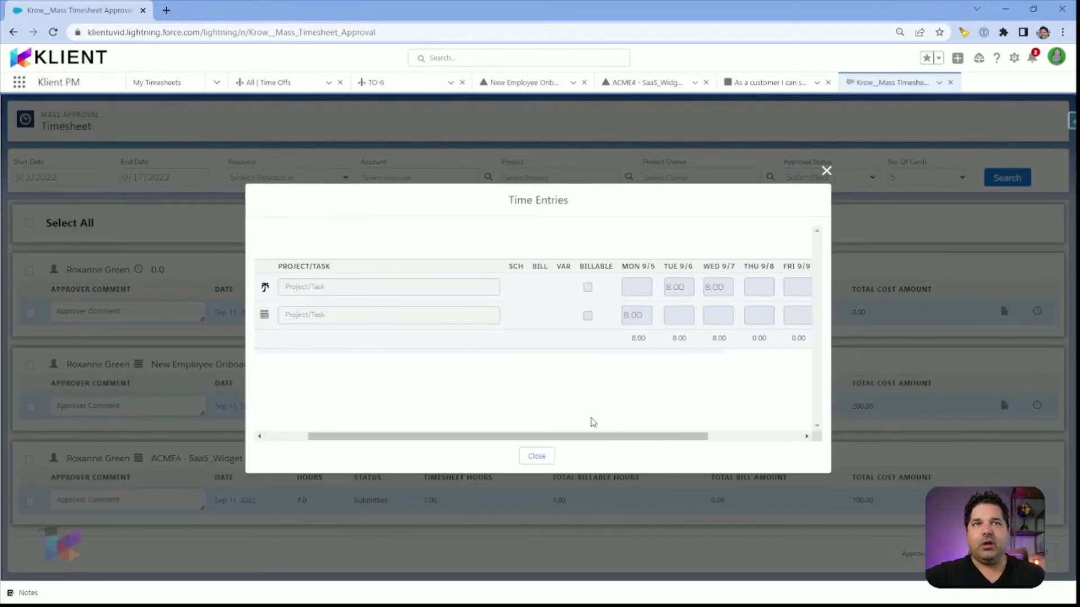
{"action": "left_click_drag", "start_coordinate": [595, 436], "coordinate": [676, 446]}
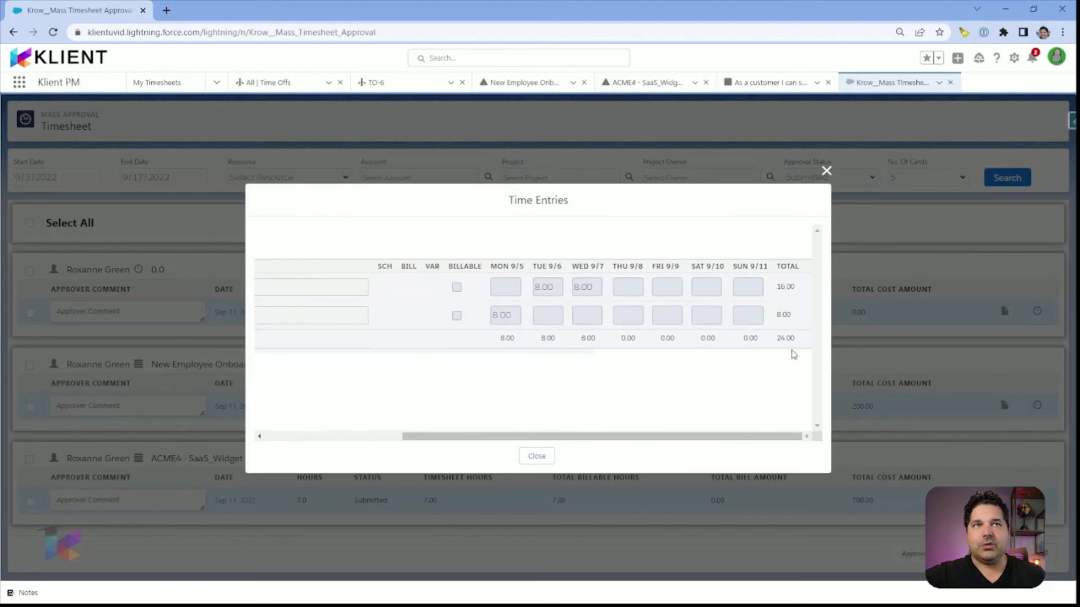
{"action": "left_click", "coordinate": [540, 456]}
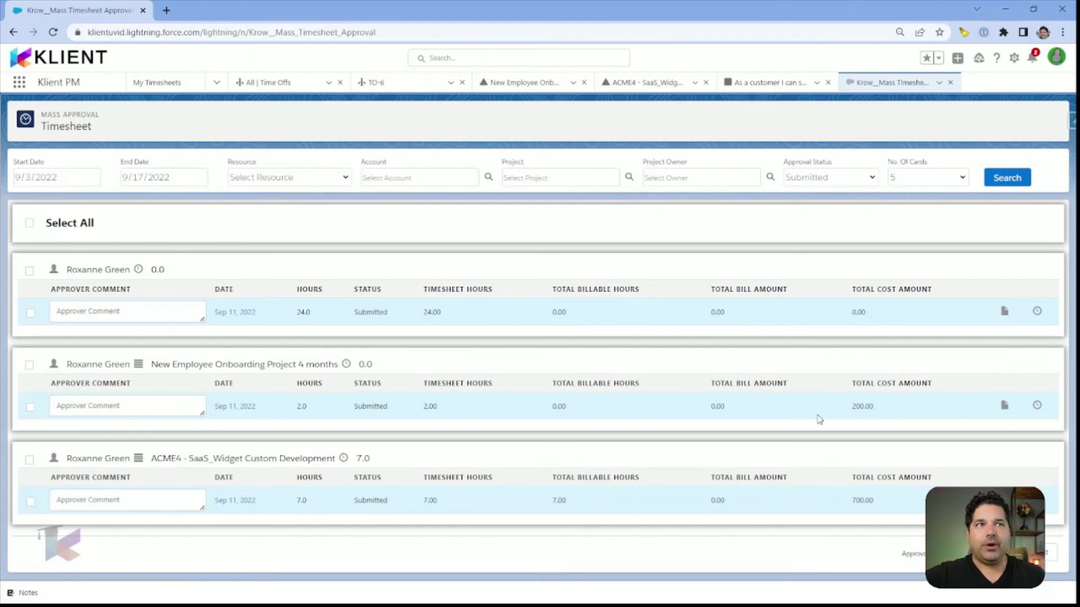
Step: Review the daily time entries and the notes of the New Employee Onboarding Project 4 months timesheet, closing each view
{"action": "left_click", "coordinate": [1037, 406]}
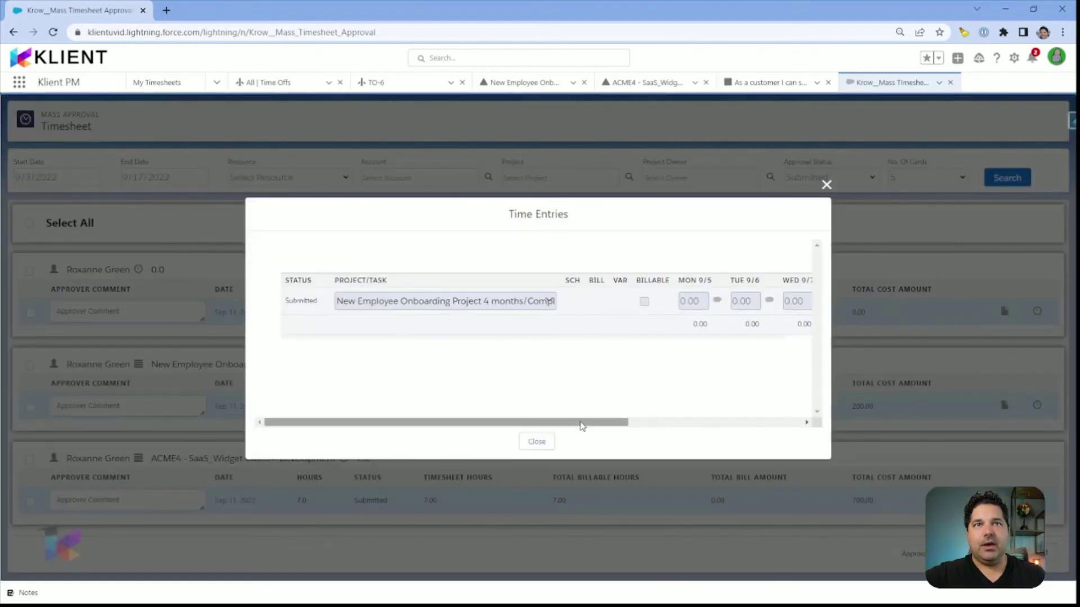
{"action": "left_click_drag", "start_coordinate": [582, 425], "coordinate": [796, 422]}
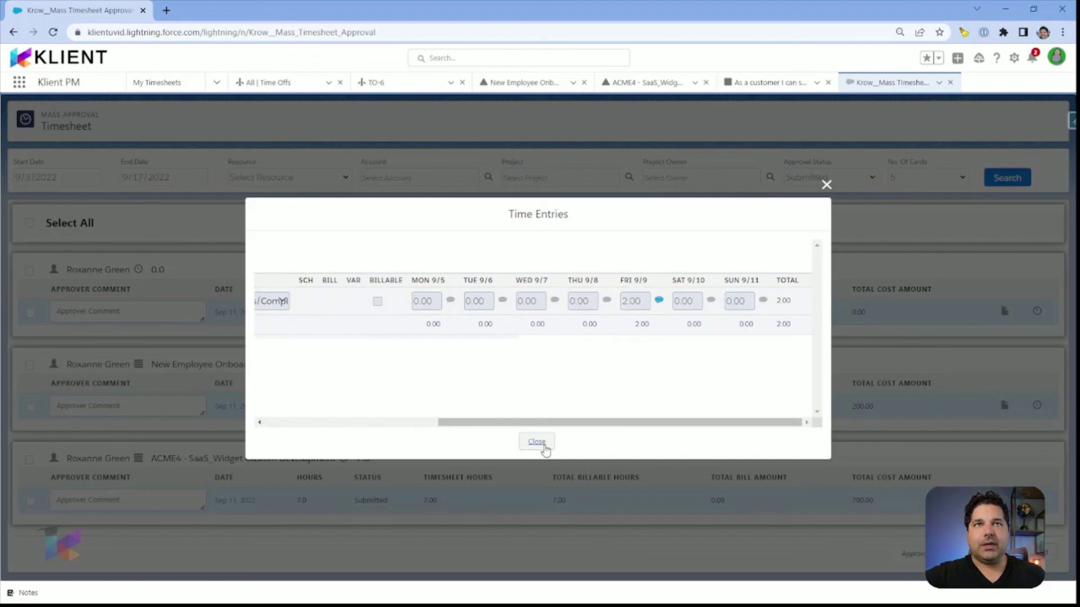
{"action": "left_click", "coordinate": [537, 442]}
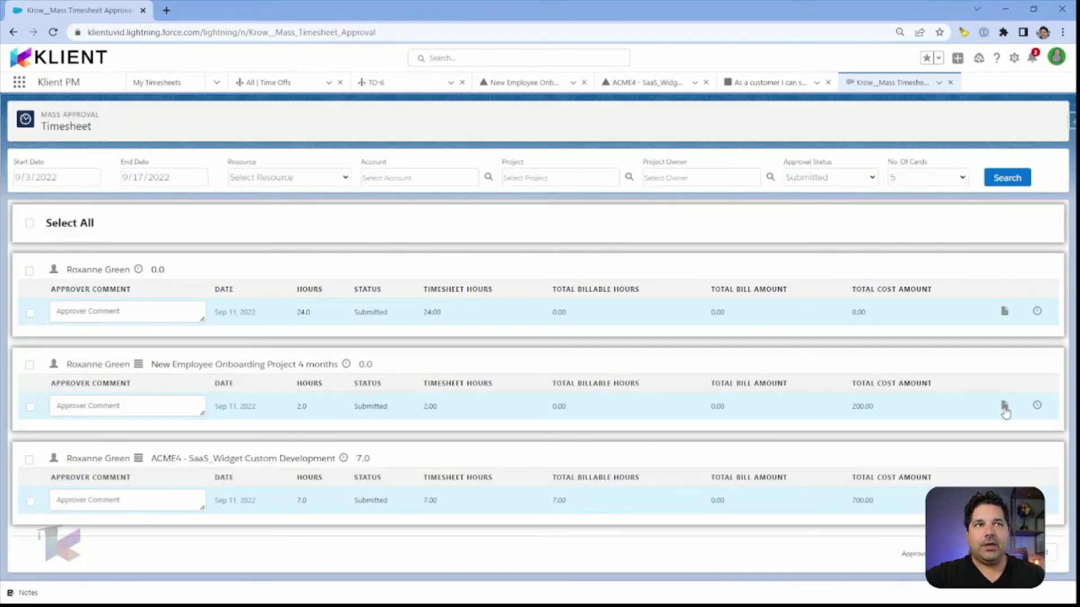
{"action": "left_click", "coordinate": [1004, 407]}
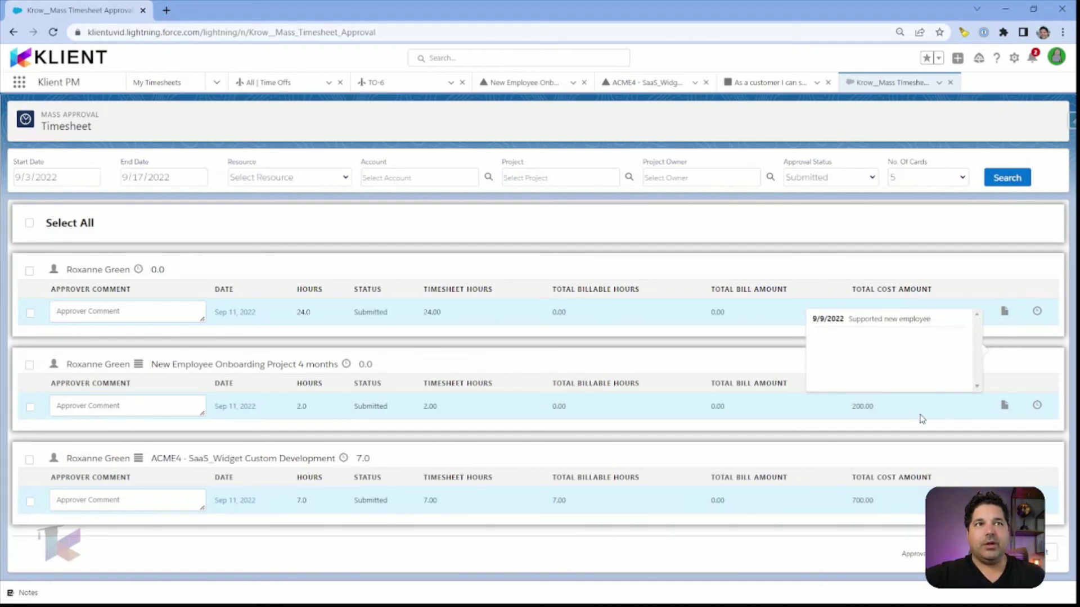
{"action": "left_click", "coordinate": [1004, 367]}
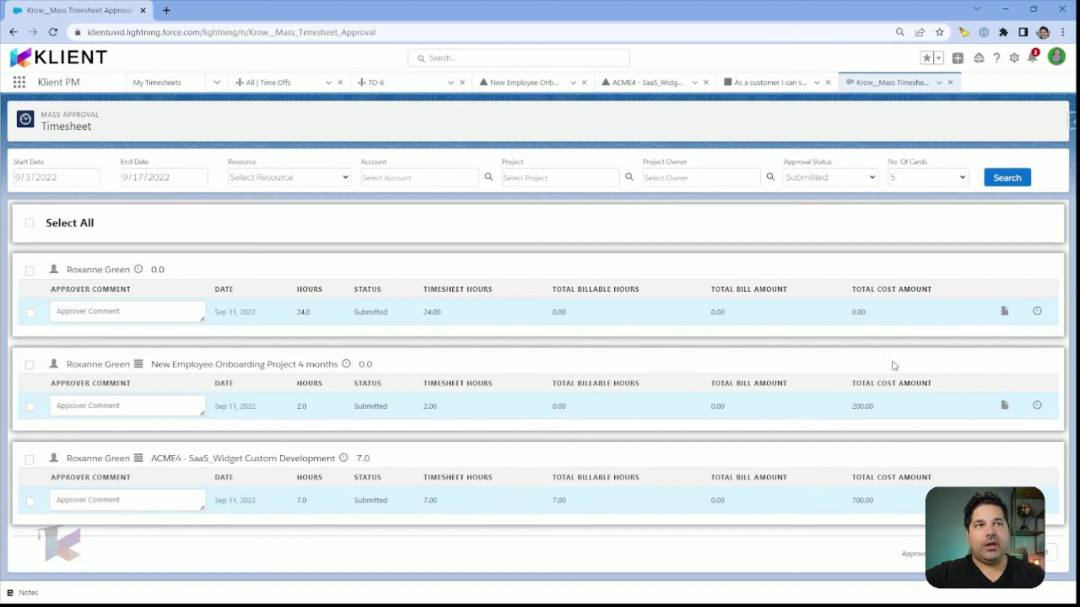
Step: Try selecting the timesheets all together, card by card, and by the single row in the card without a project
{"action": "left_click", "coordinate": [30, 224]}
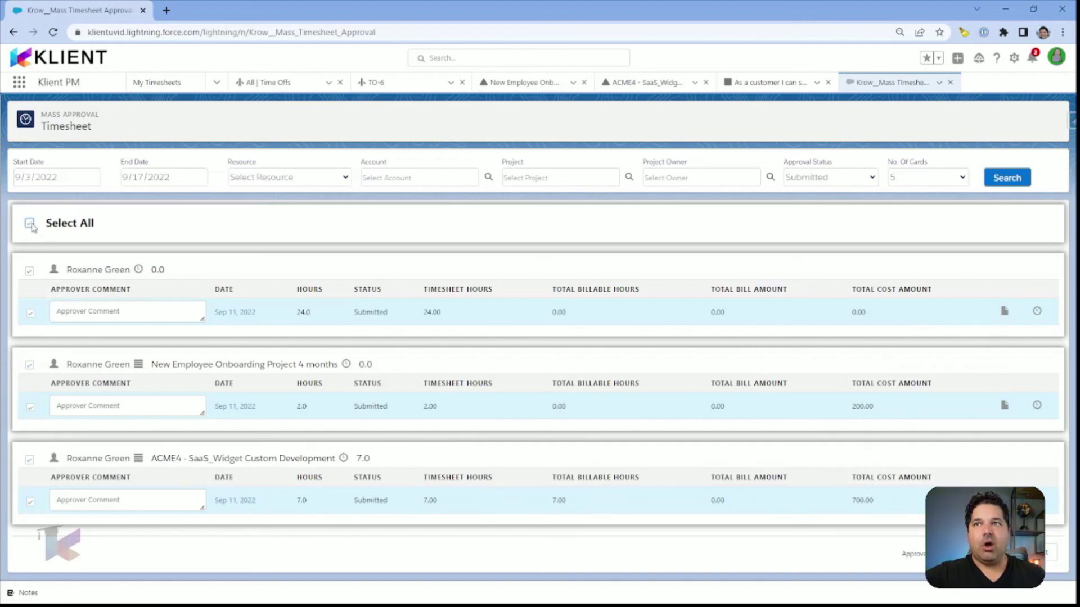
{"action": "left_click", "coordinate": [30, 272]}
{"action": "left_click", "coordinate": [29, 366]}
{"action": "left_click", "coordinate": [30, 459]}
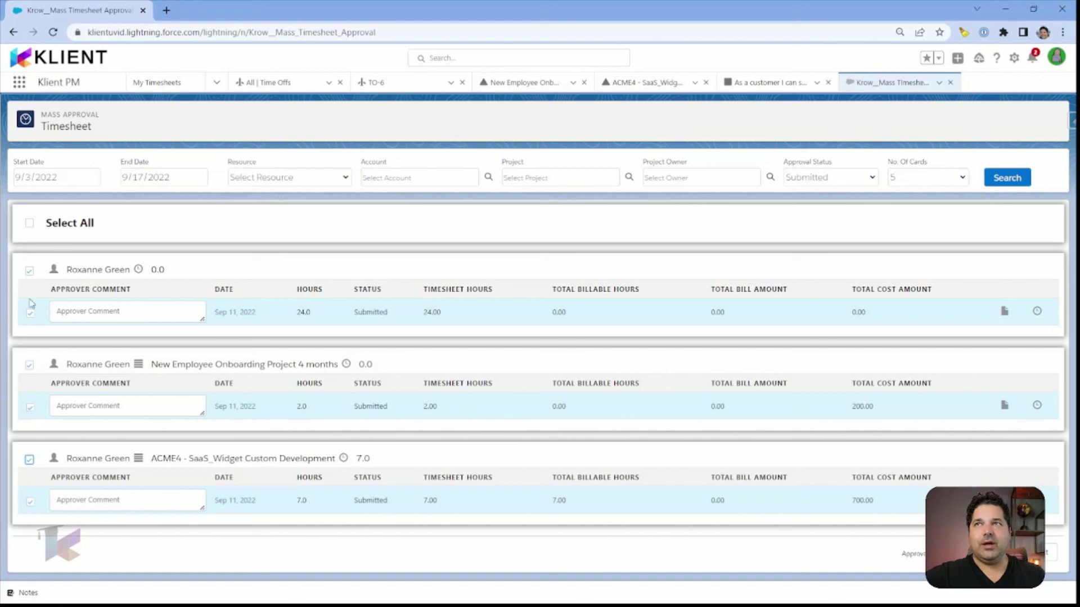
{"action": "left_click", "coordinate": [31, 272]}
{"action": "left_click", "coordinate": [29, 313]}
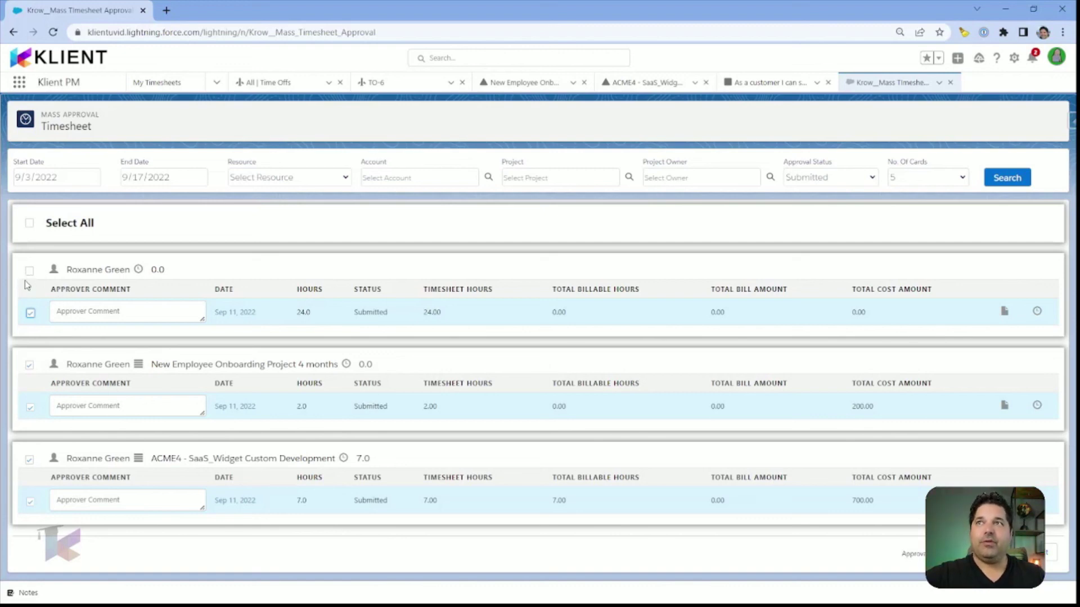
Step: Select all the listed timesheets and submit the approval status for them
{"action": "left_click", "coordinate": [30, 224]}
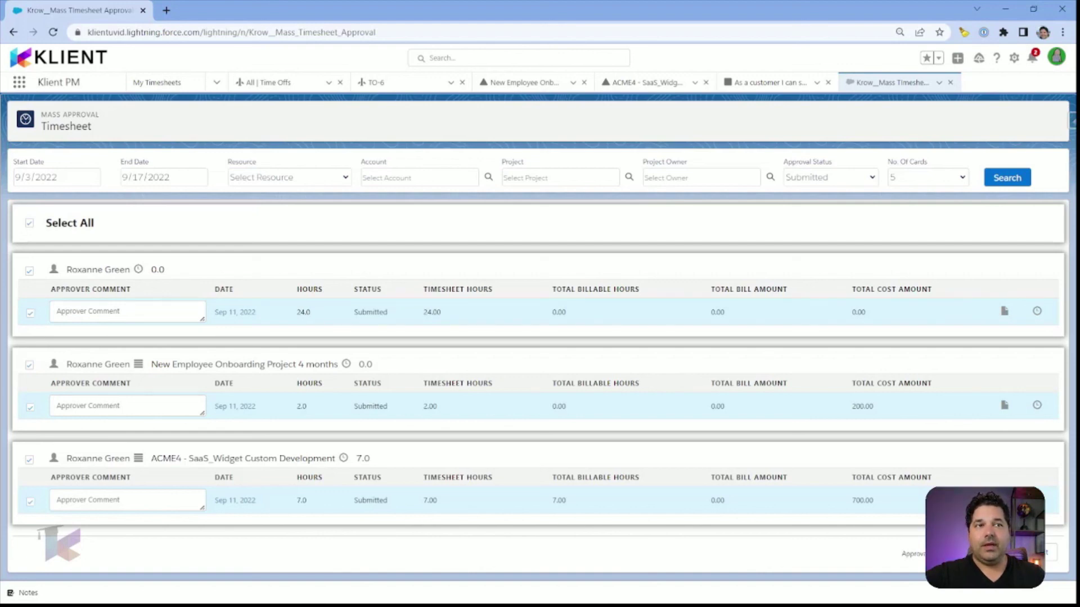
{"action": "left_click", "coordinate": [992, 552]}
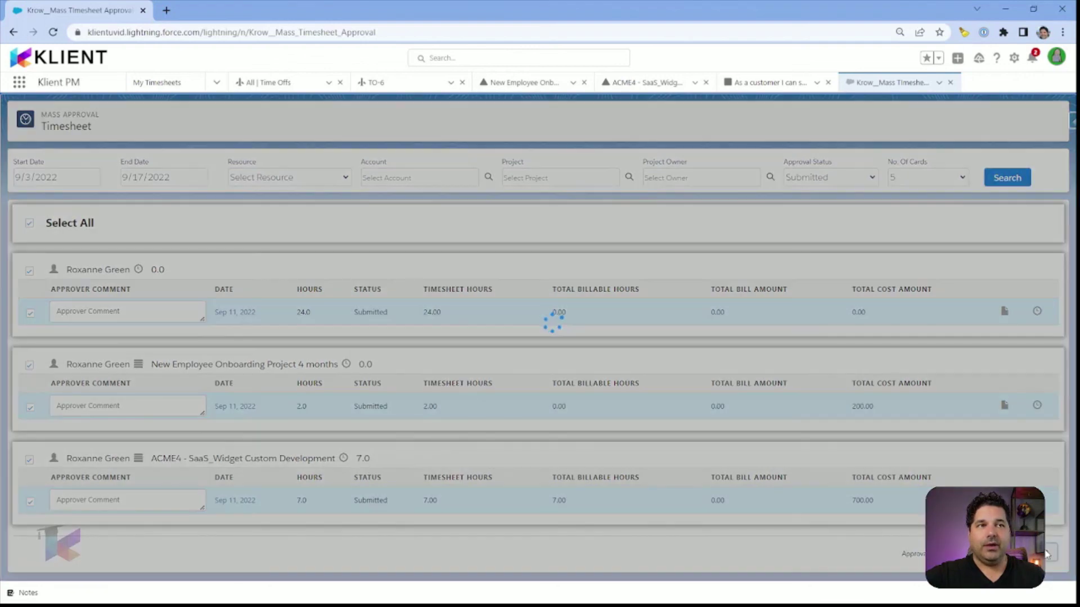